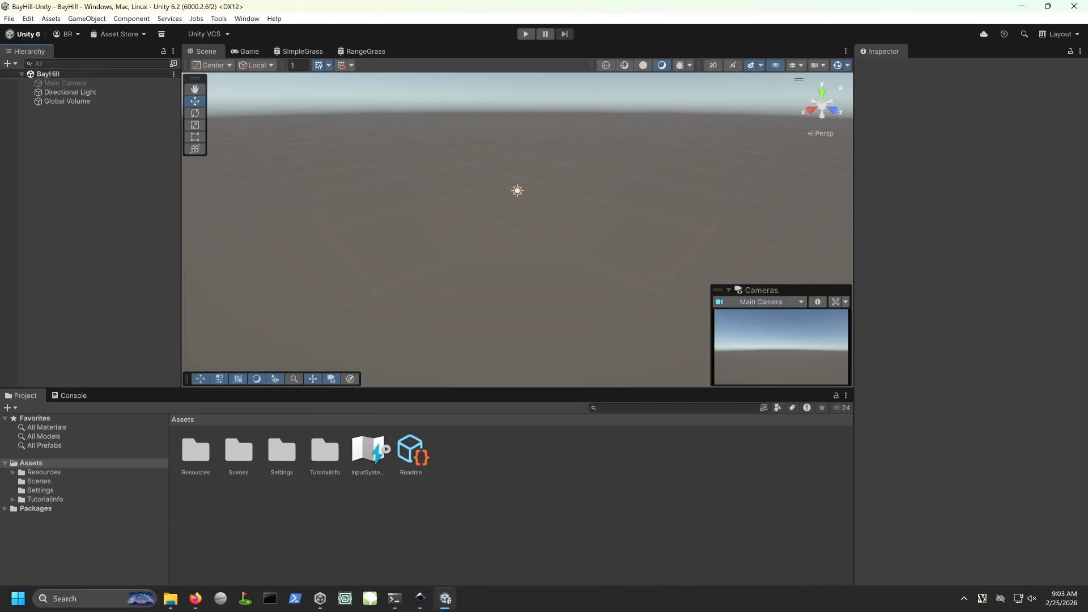
Step: Open the MinMax.txt file from the BayHill-Terrain3 project folder
click(170, 599)
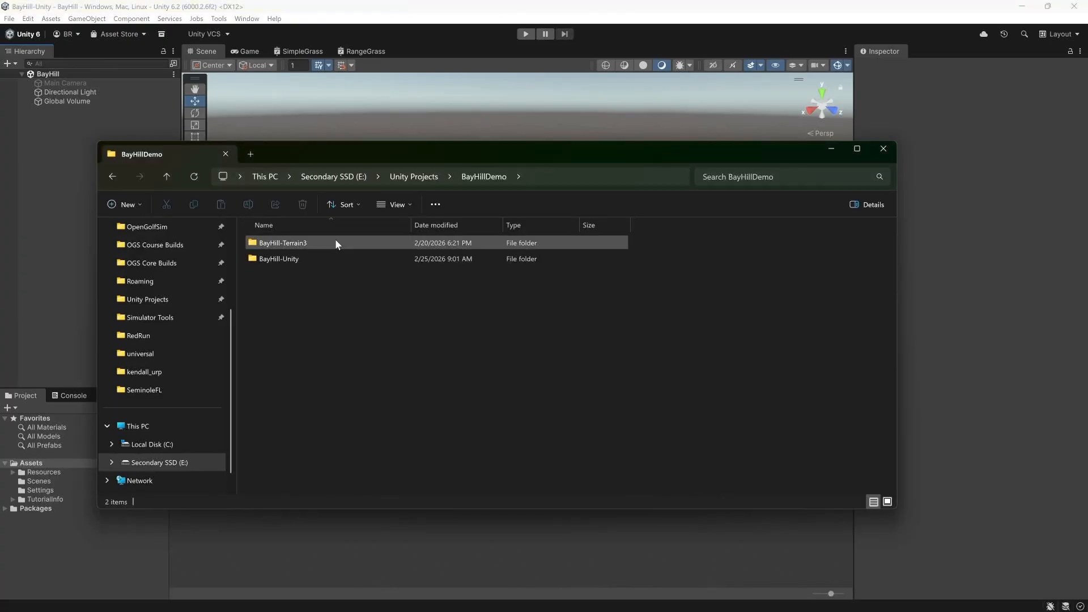
double_click(304, 243)
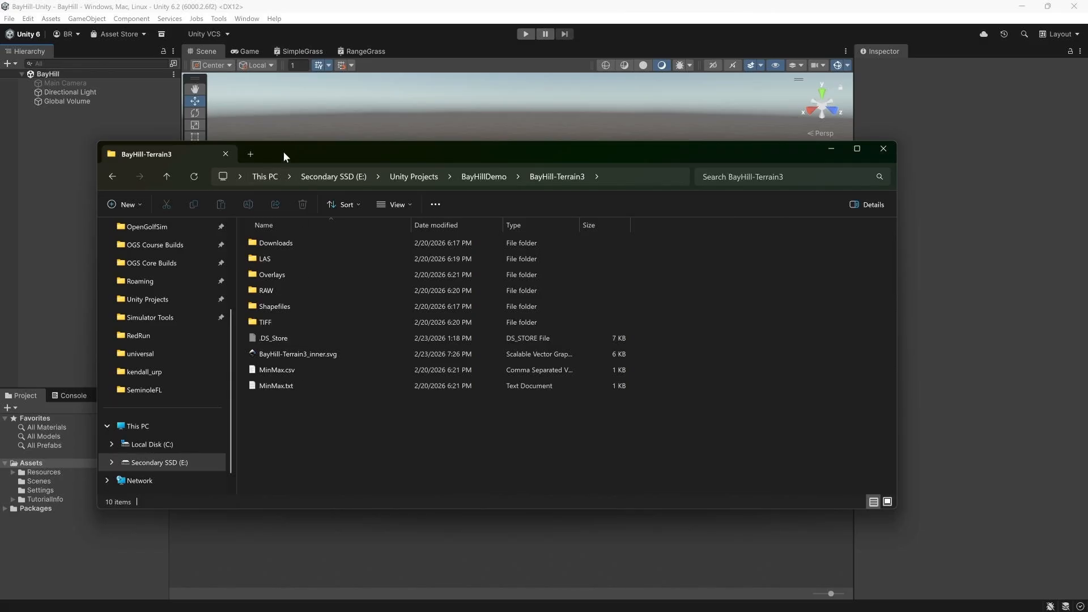
drag(283, 151, 468, 99)
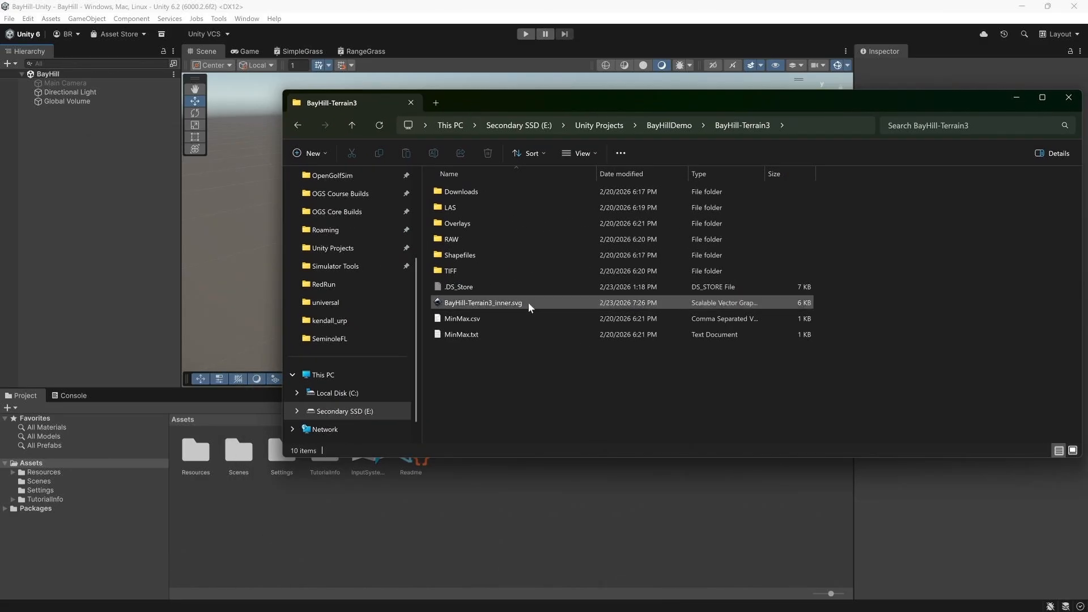
double_click(484, 333)
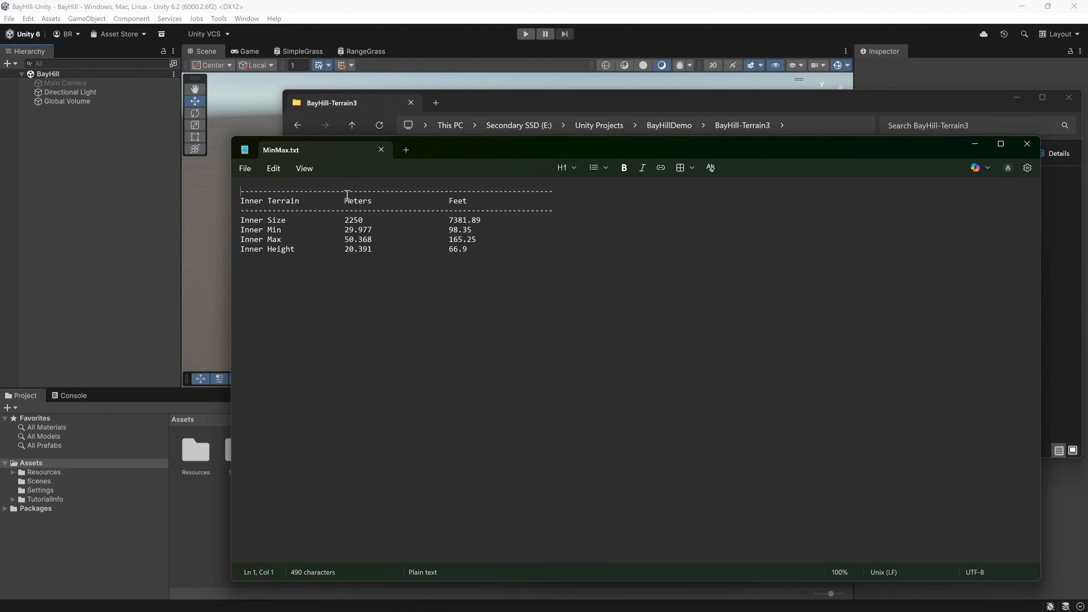
Step: Review the inner terrain size and height values in MinMax.txt, then return to the Unity editor
drag(435, 148, 480, 105)
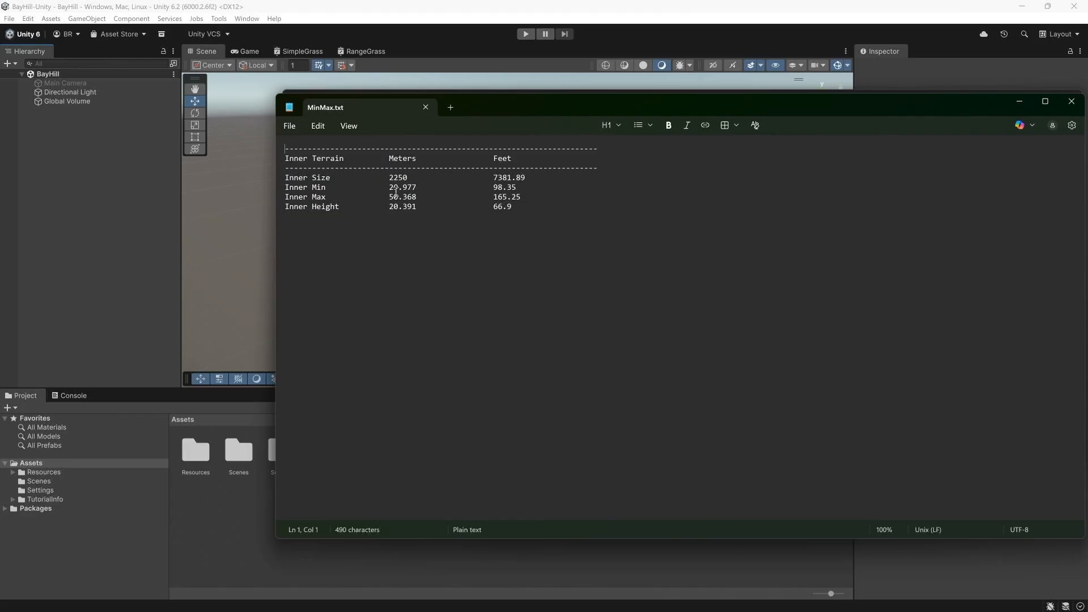
drag(389, 177, 408, 179)
drag(389, 206, 432, 205)
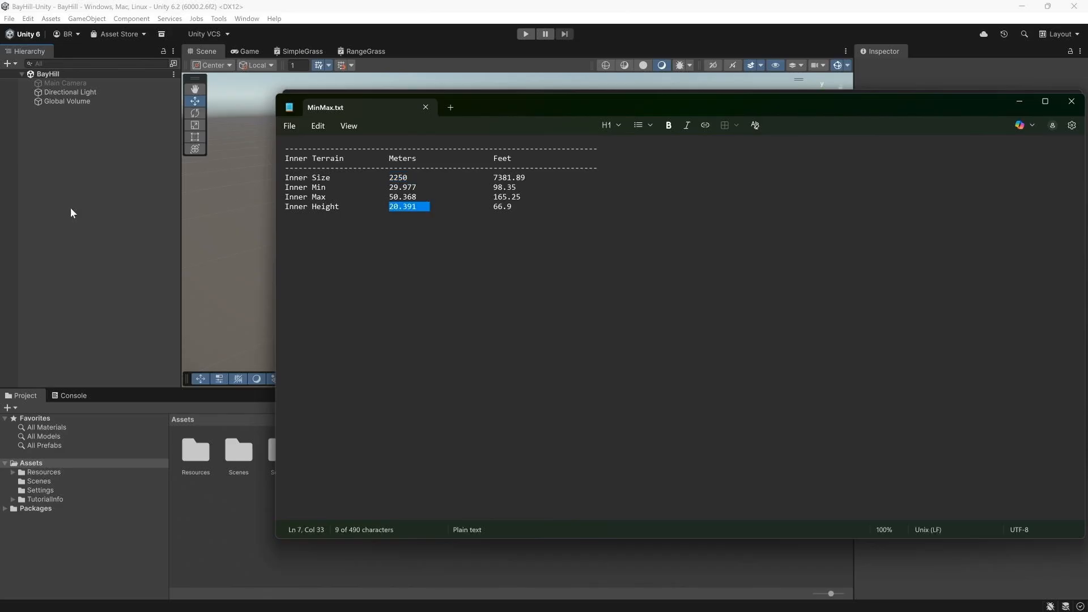
click(425, 108)
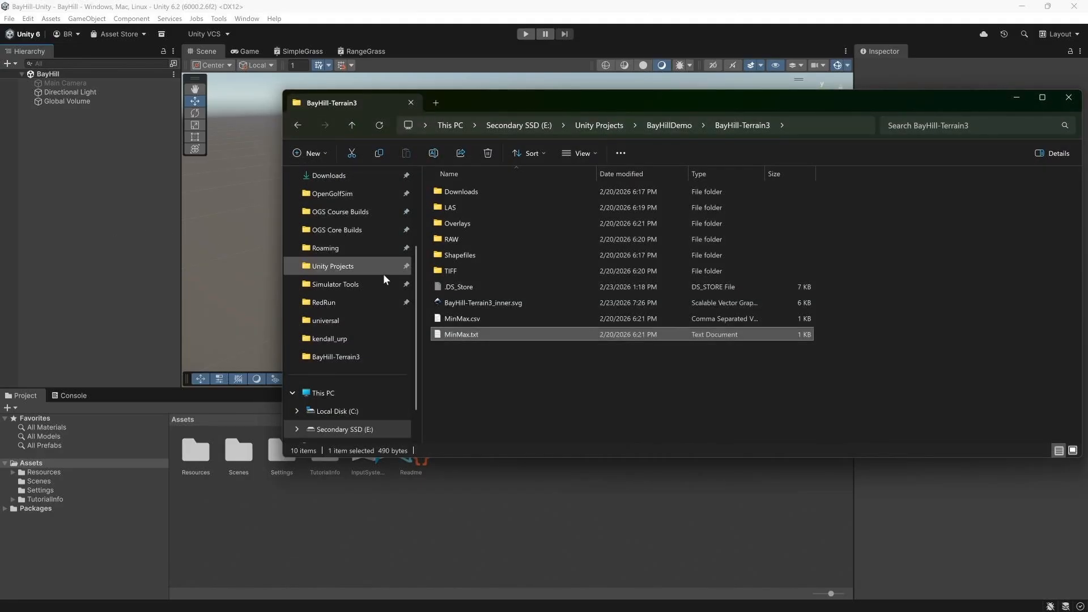
double_click(501, 331)
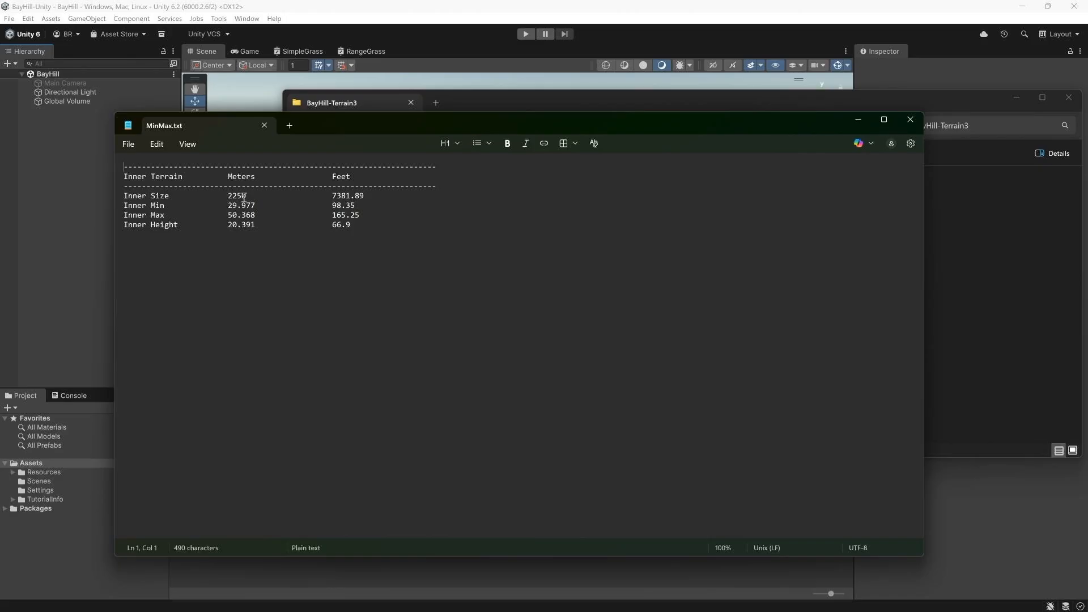
click(39, 176)
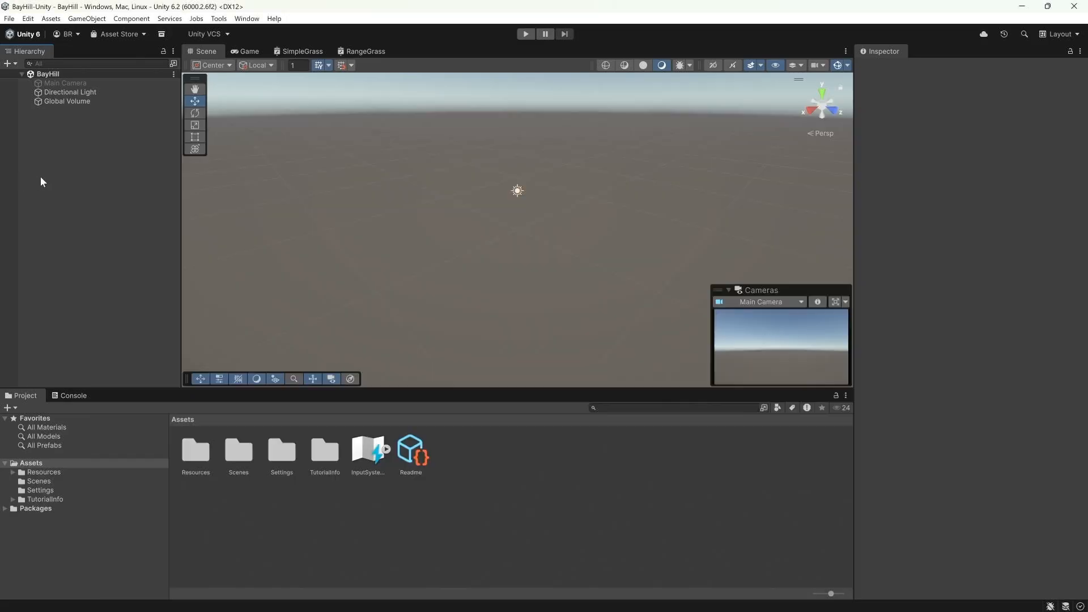
Step: Create a new 3D Terrain object in the scene hierarchy
right_click(83, 156)
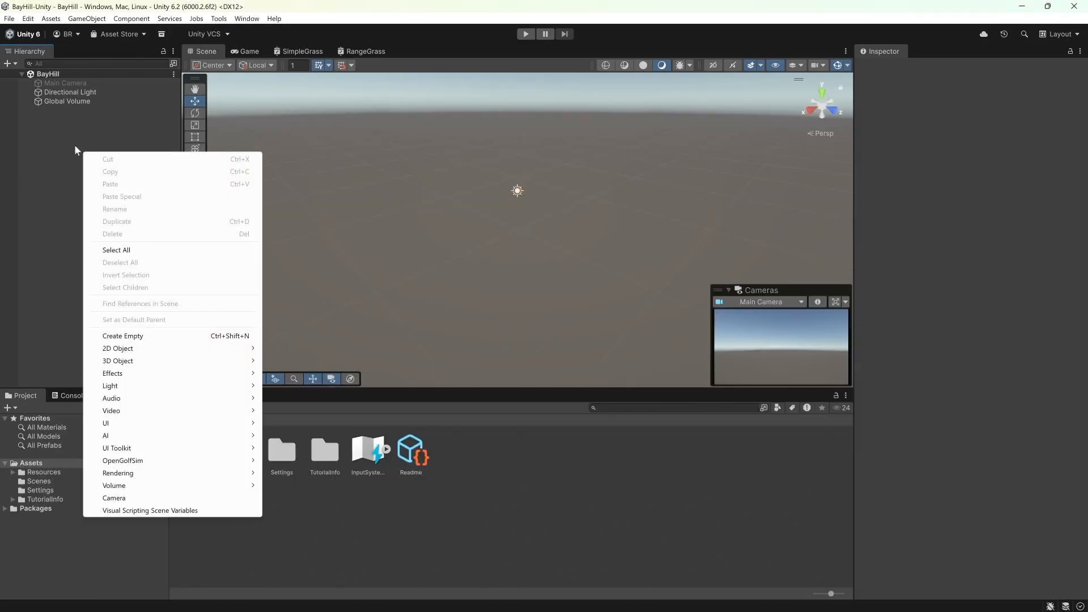
mouse_move(137, 365)
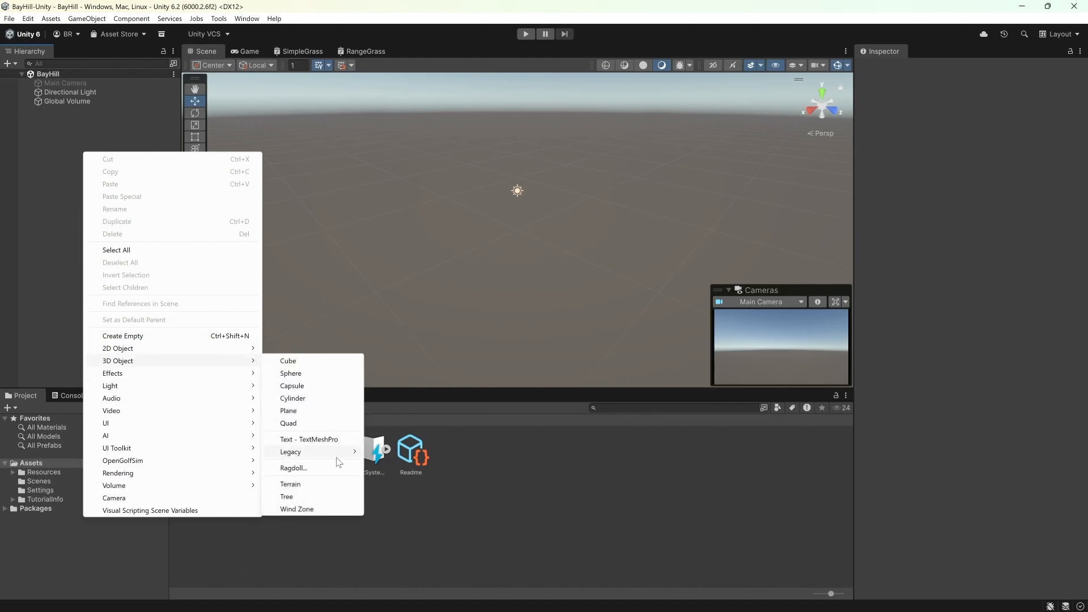
click(291, 485)
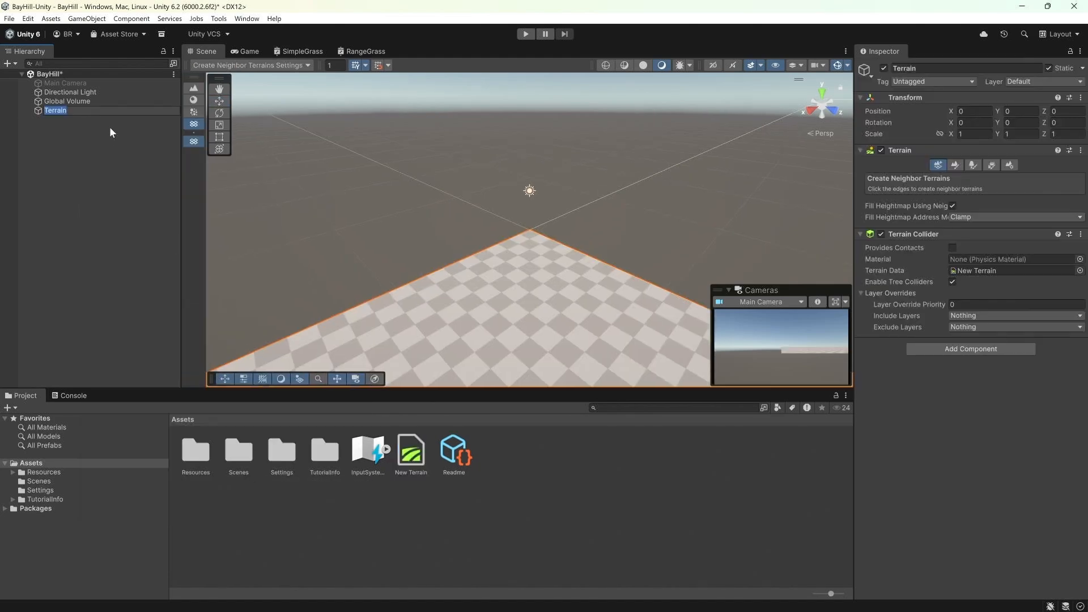
Step: Rename the terrain to CourseTerrain and save the scene
click(902, 69)
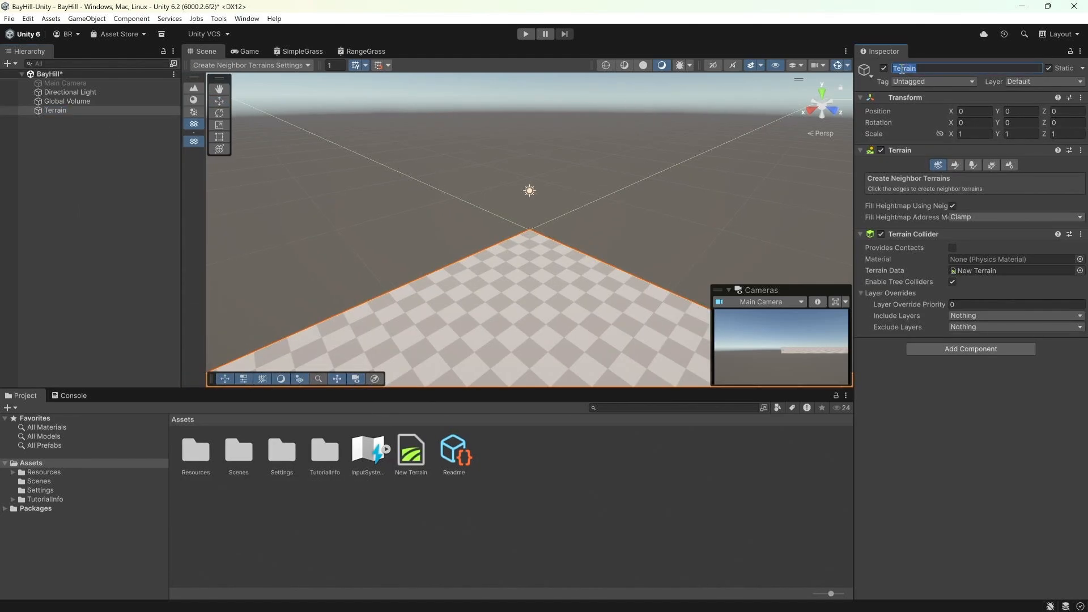
click(901, 68)
text(Course)
click(152, 148)
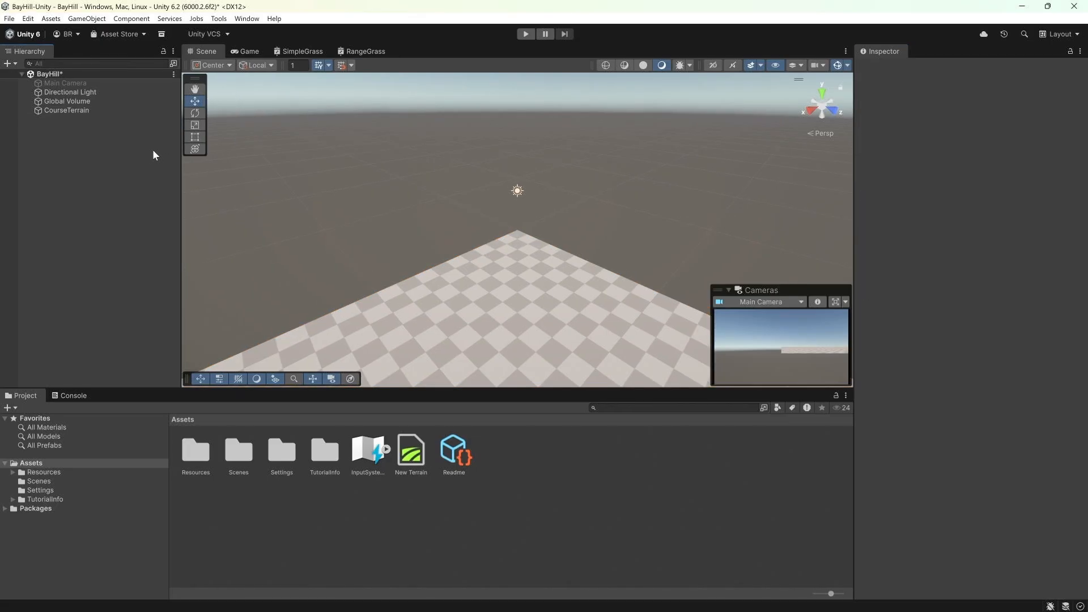
key(ctrl+s)
Step: Open the terrain settings for CourseTerrain
click(66, 111)
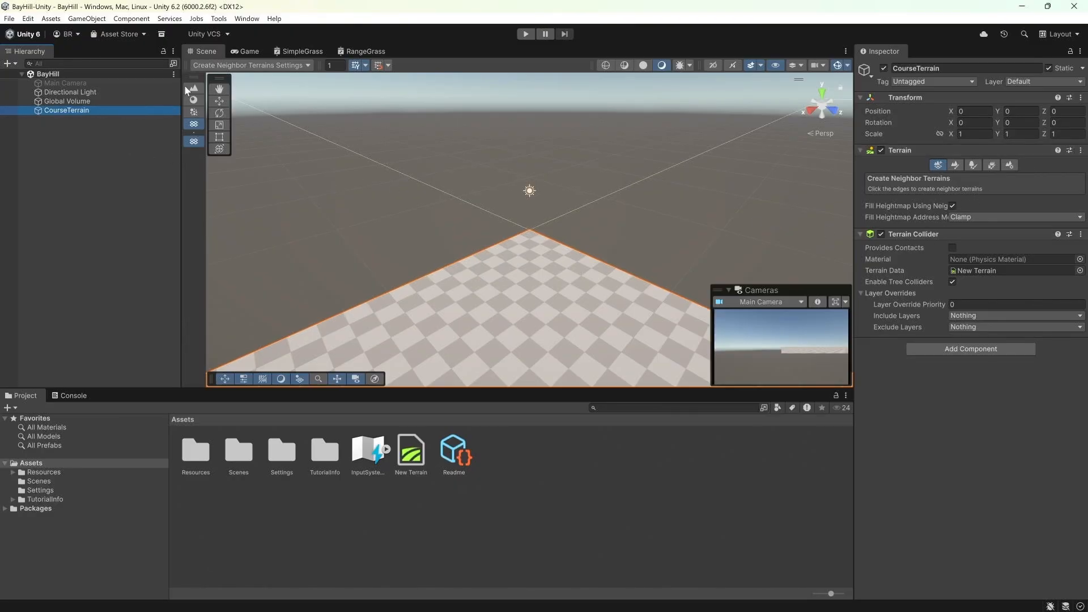
click(80, 121)
click(76, 109)
click(1008, 165)
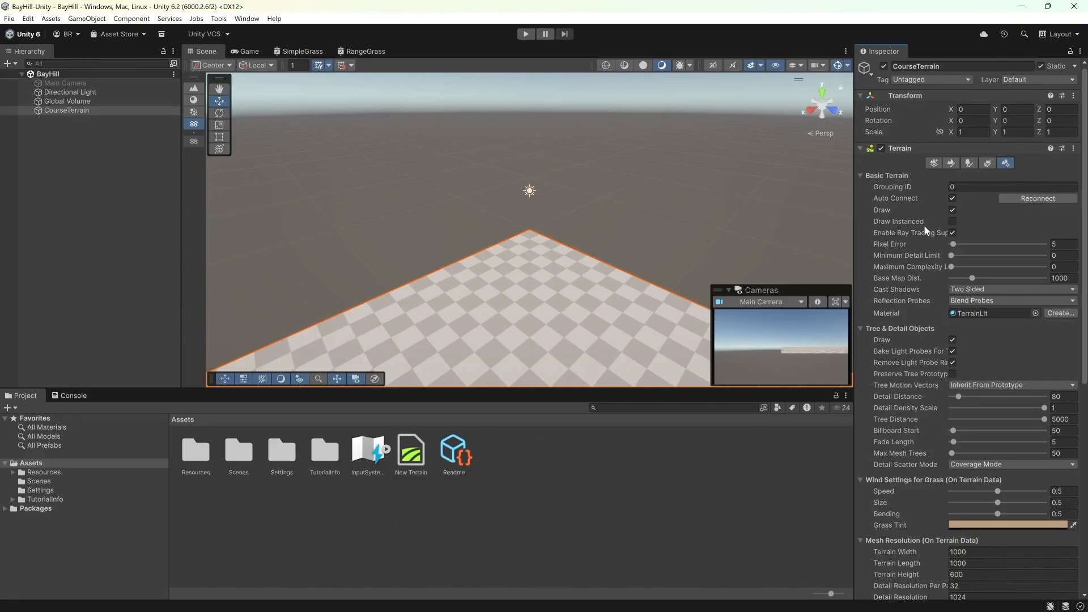
Step: Set the terrain width and terrain length both to 2250 in the mesh resolution settings
scroll(923, 225, down, 8)
scroll(923, 225, down, 1)
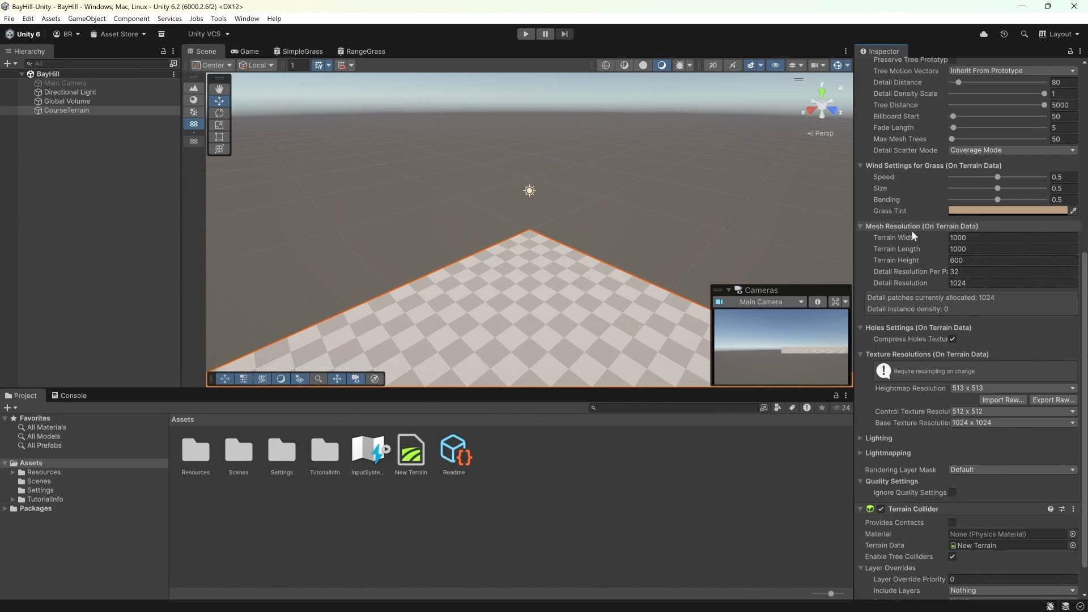
click(999, 240)
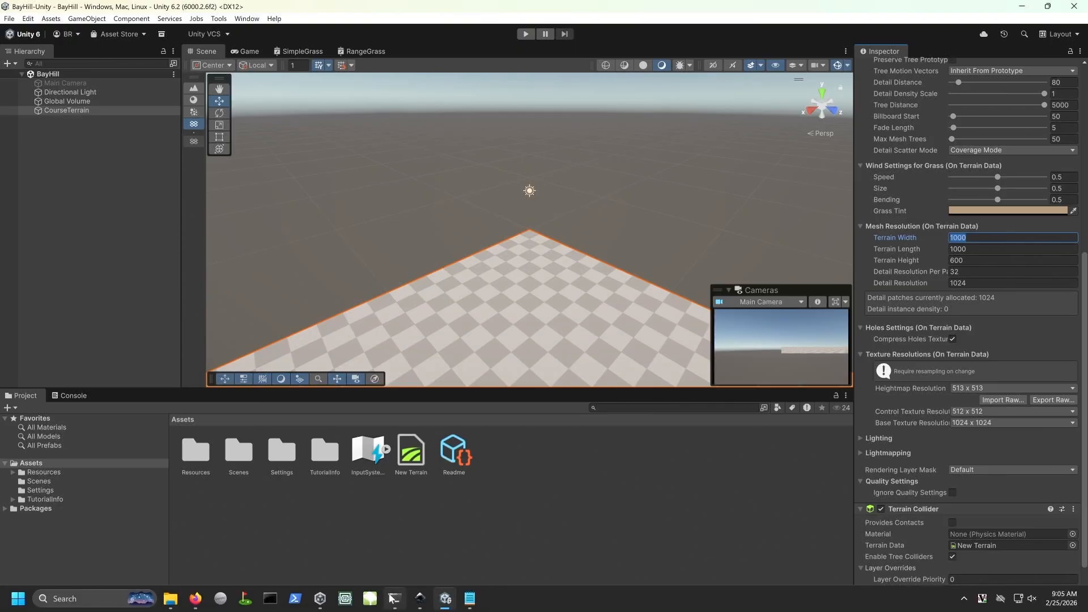
click(474, 599)
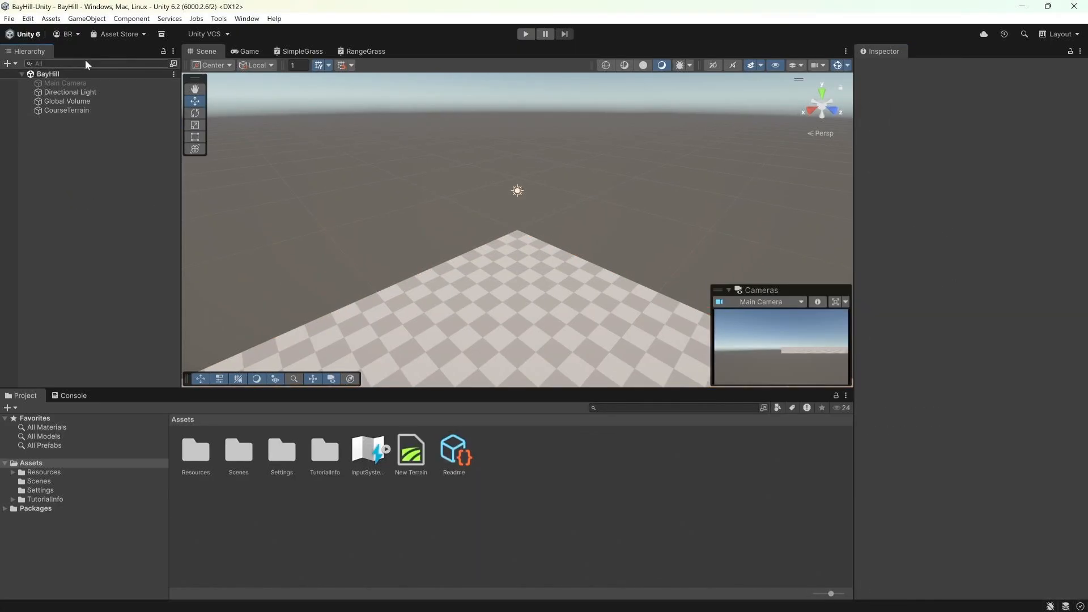
click(56, 112)
scroll(987, 379, down, 6)
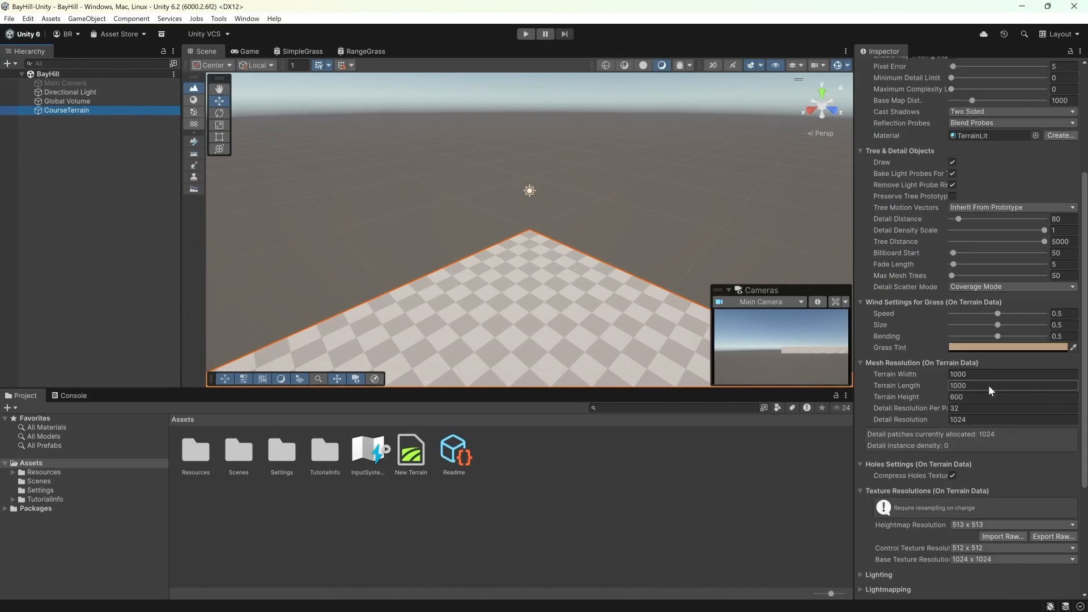
click(985, 236)
text(22)
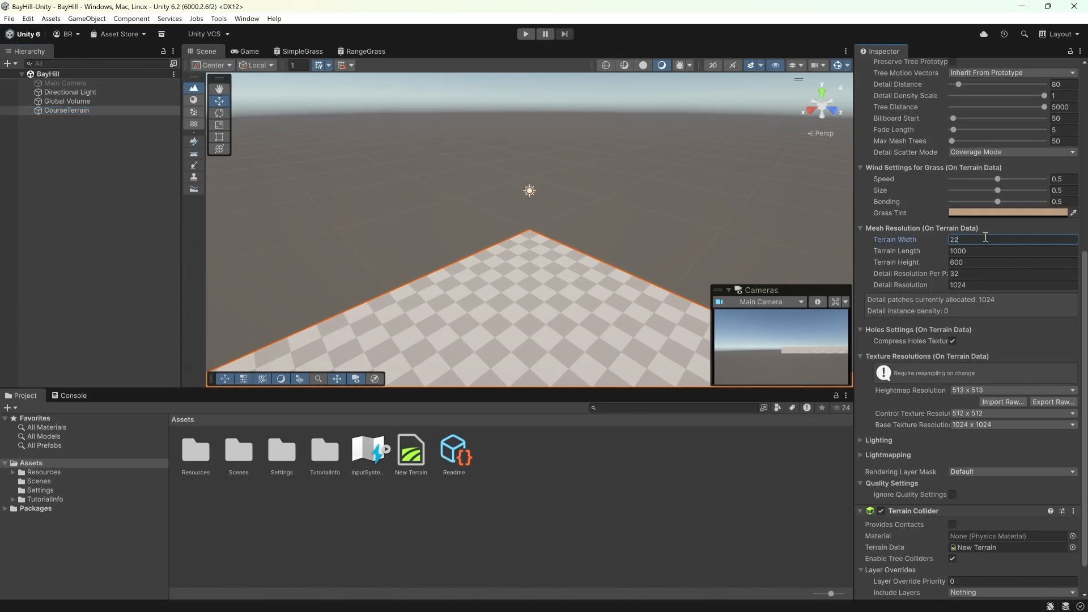
text(50)
click(988, 251)
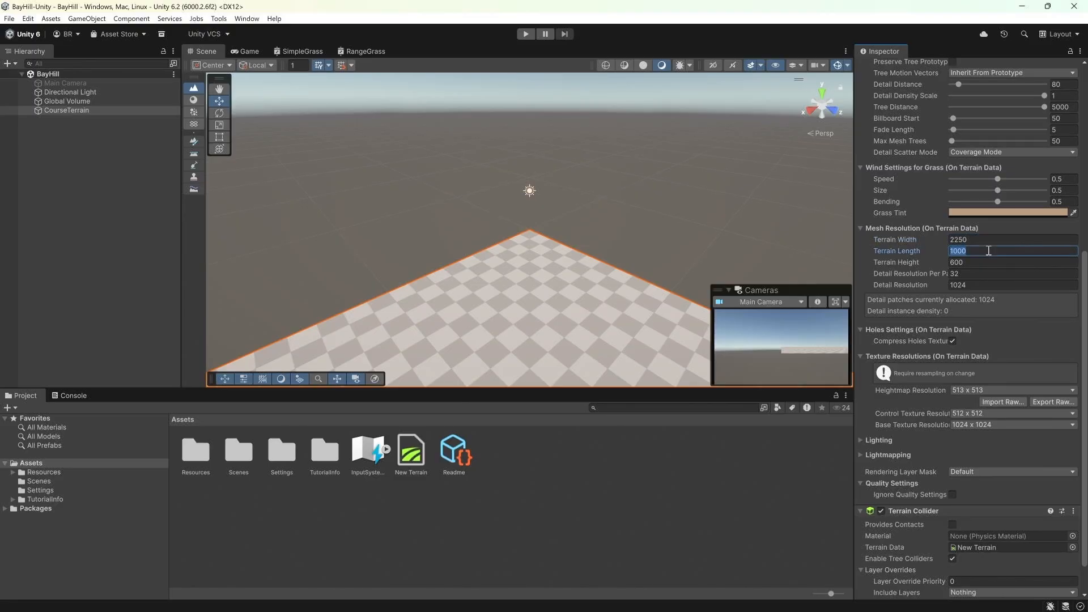
text(2250)
Step: Set the terrain height to 20.391 and the heightmap resolution to 4097 x 4097
click(988, 262)
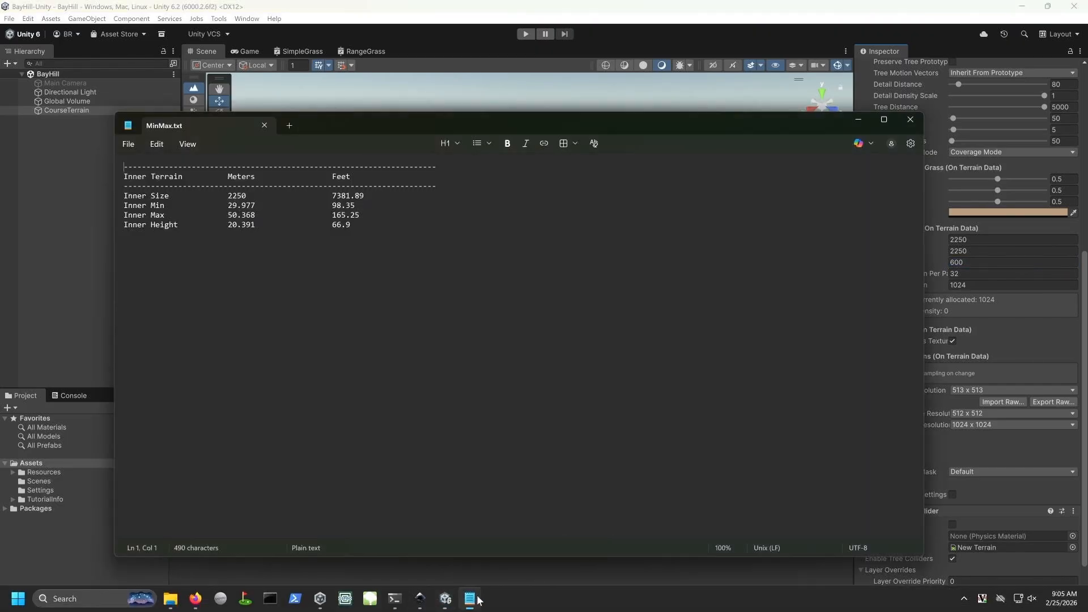
click(469, 606)
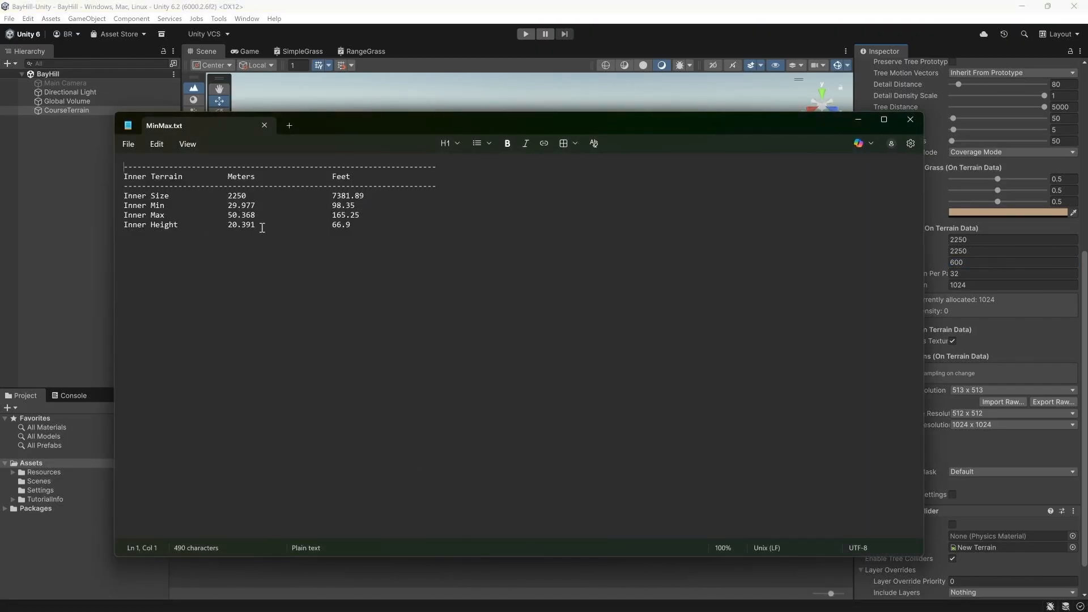
click(83, 238)
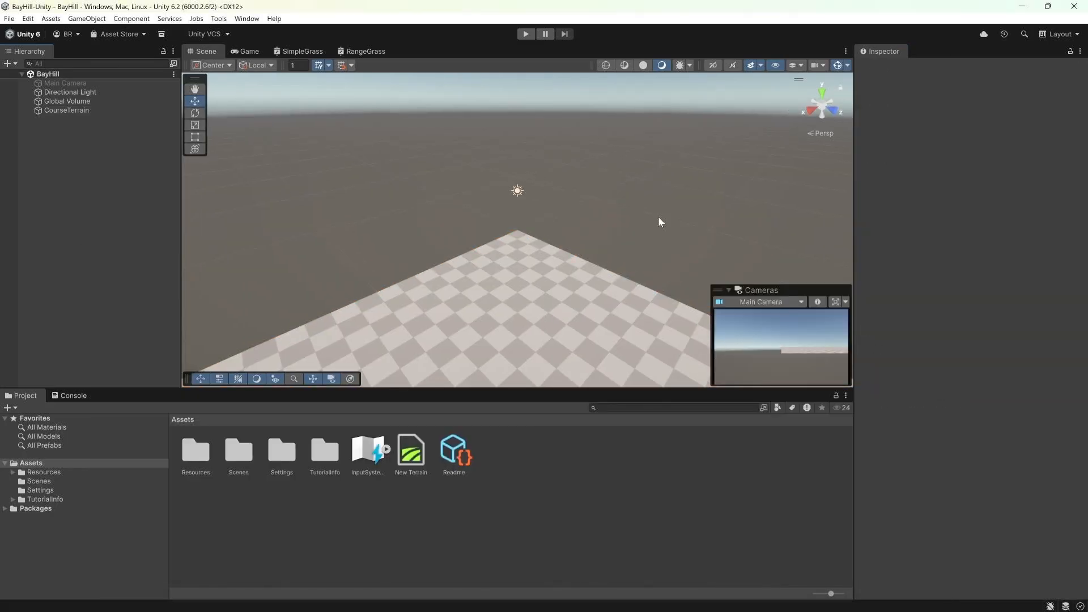
click(128, 109)
scroll(969, 223, down, 10)
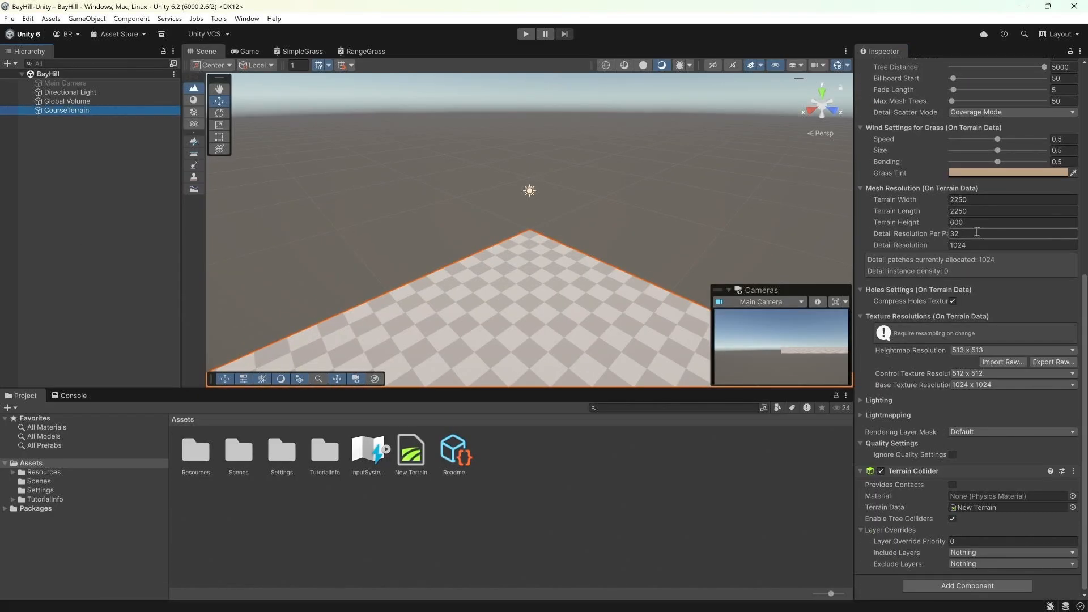
click(968, 222)
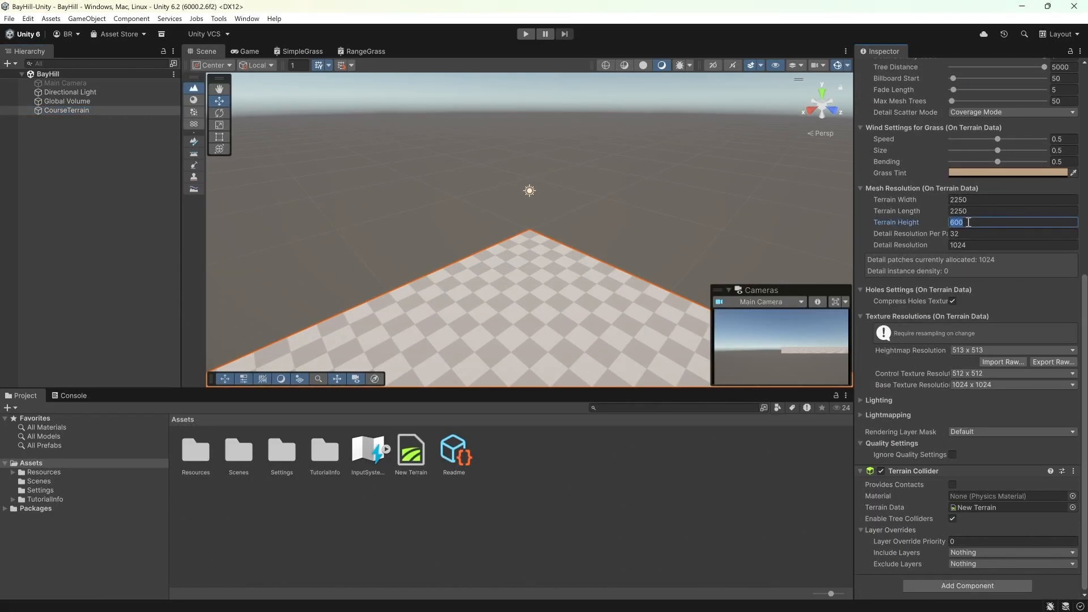
text(20.391)
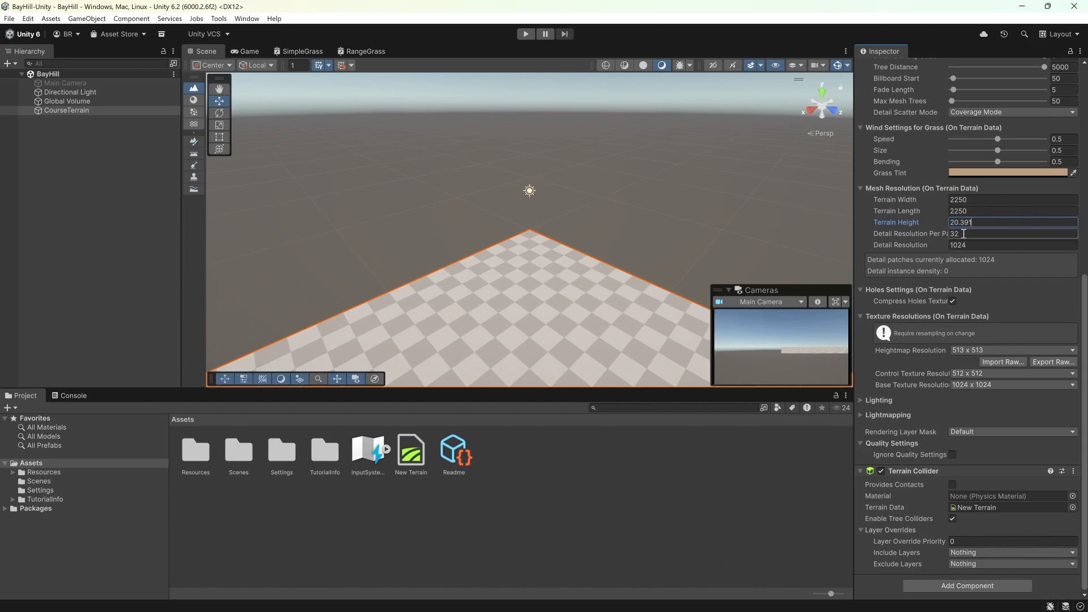
key(Tab)
click(969, 349)
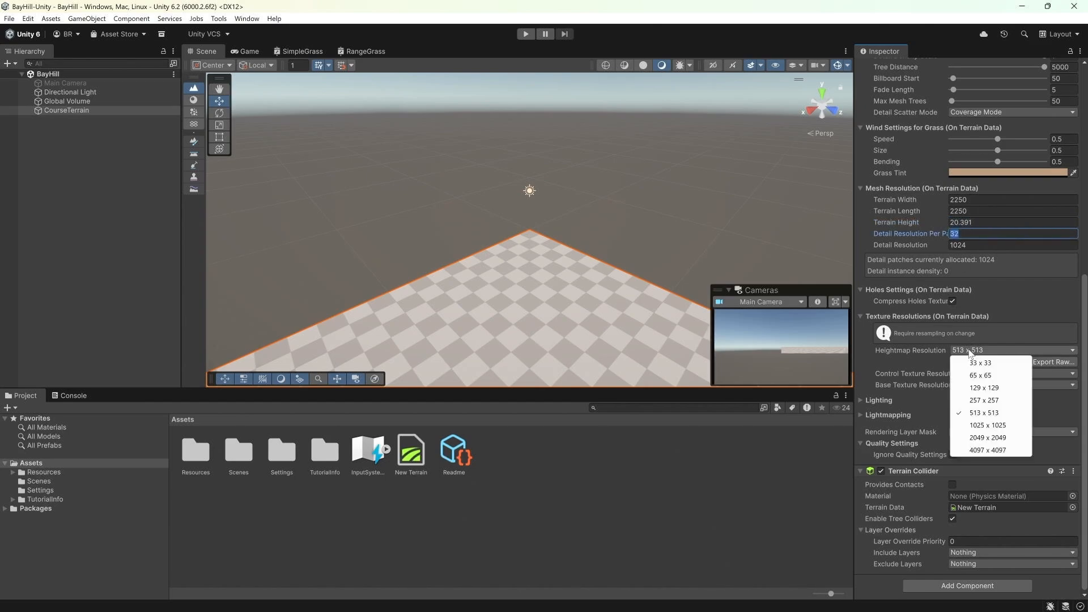
click(975, 448)
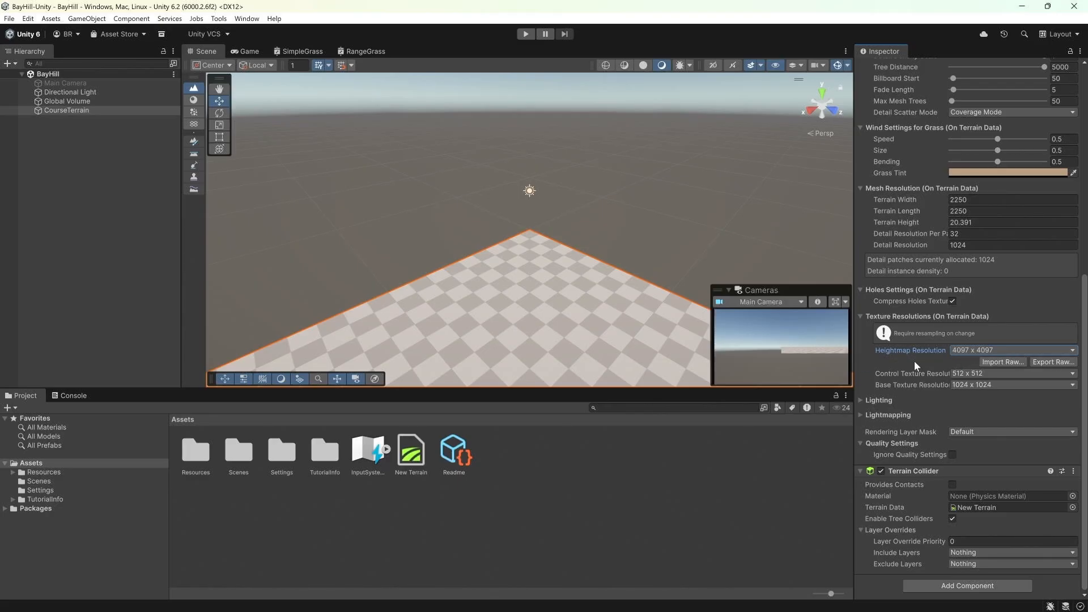
Step: Set the CourseTerrain position to X -1125 and Z -1125
scroll(913, 362, up, 10)
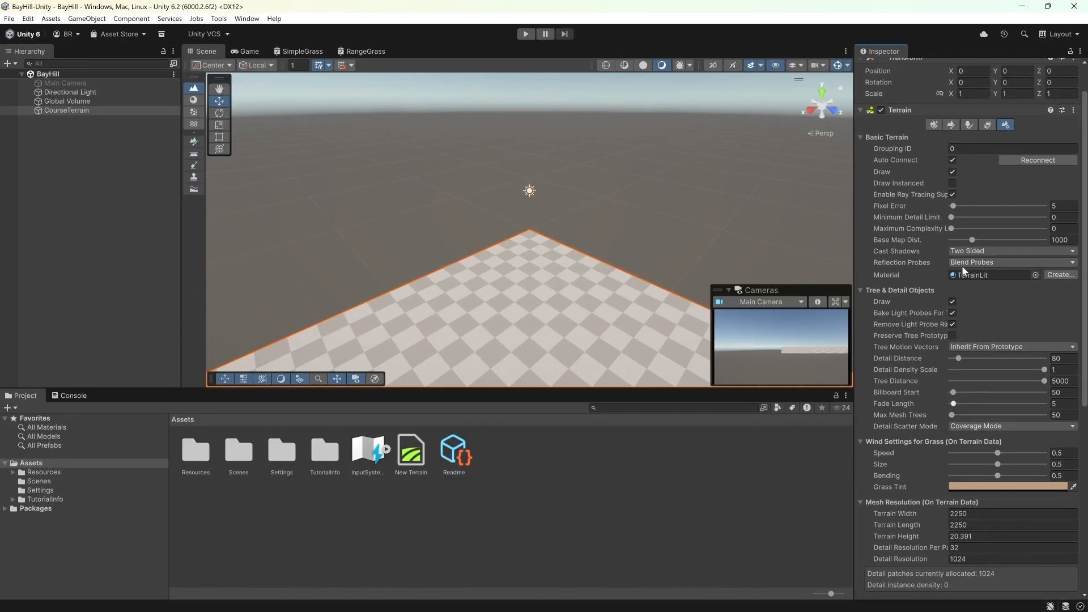
click(976, 72)
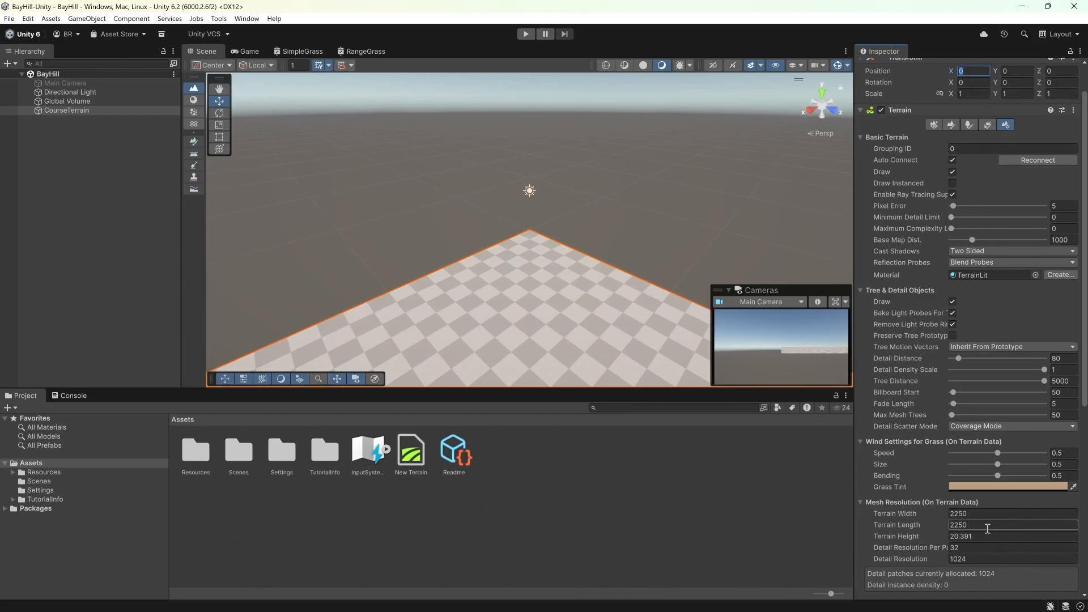
scroll(970, 509, up, 3)
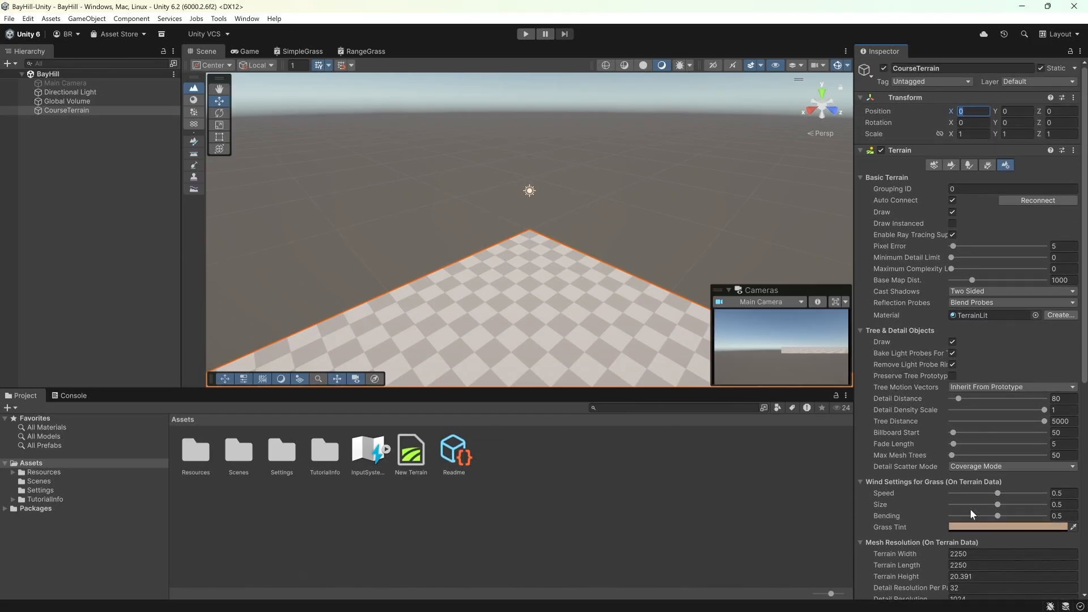
text(1)
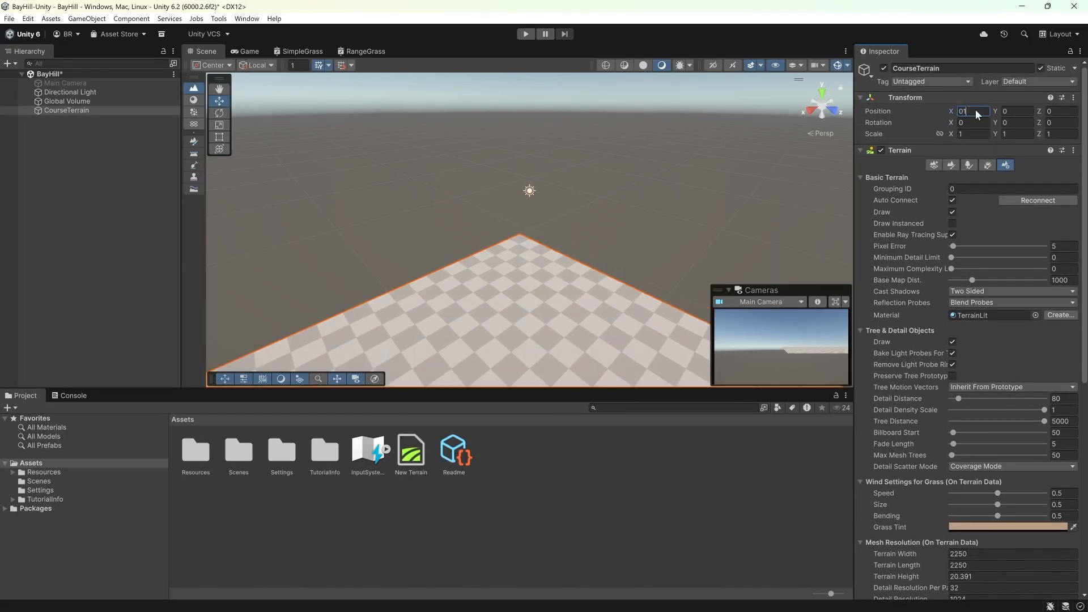
key(BackSpace)
text(-1125)
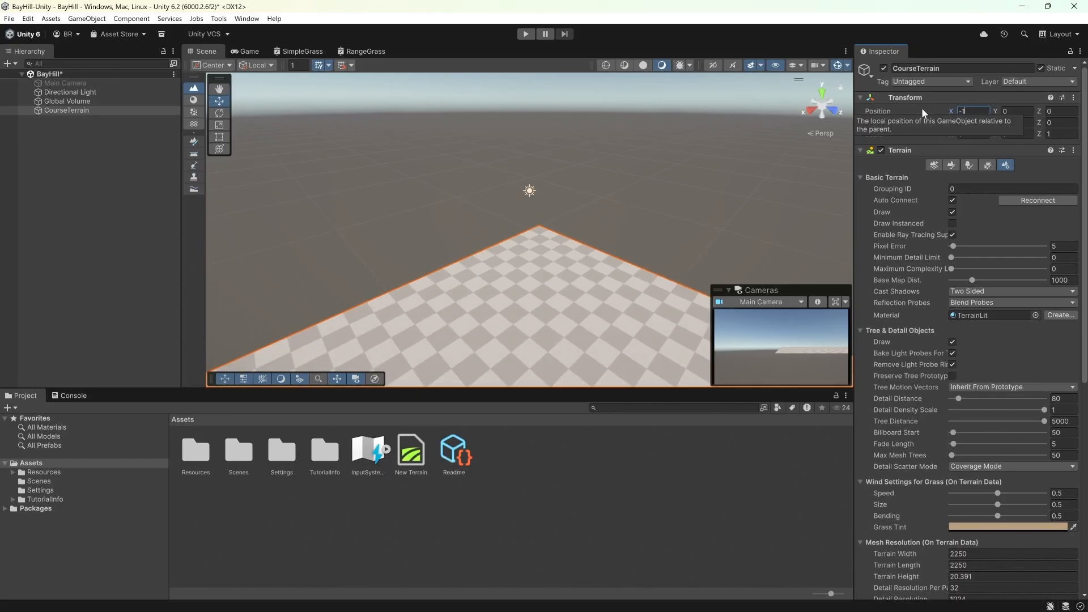
key(Tab)
key(Tab)
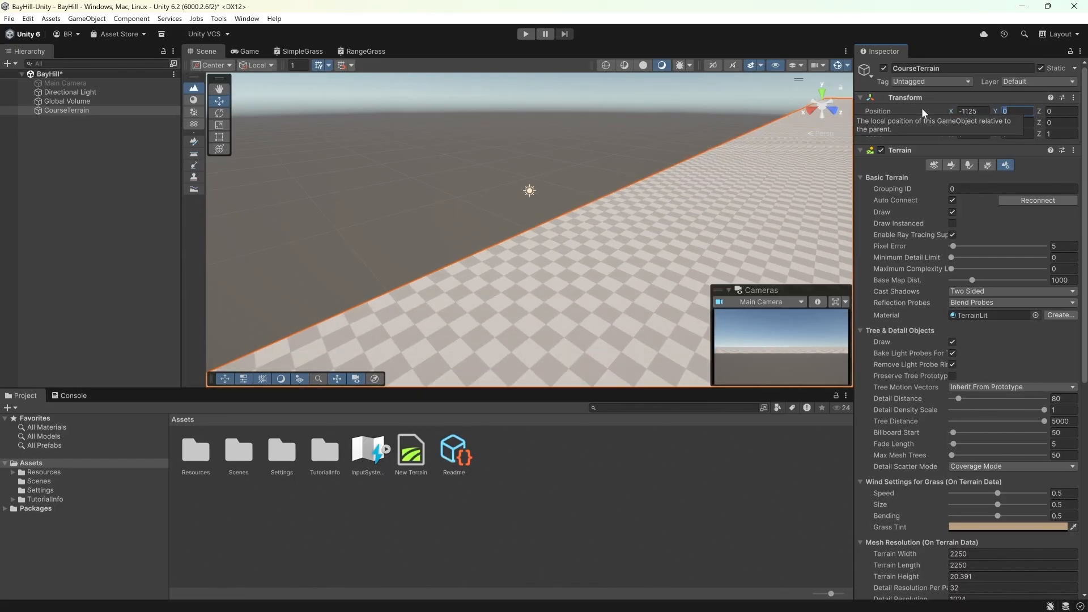
text(-1125)
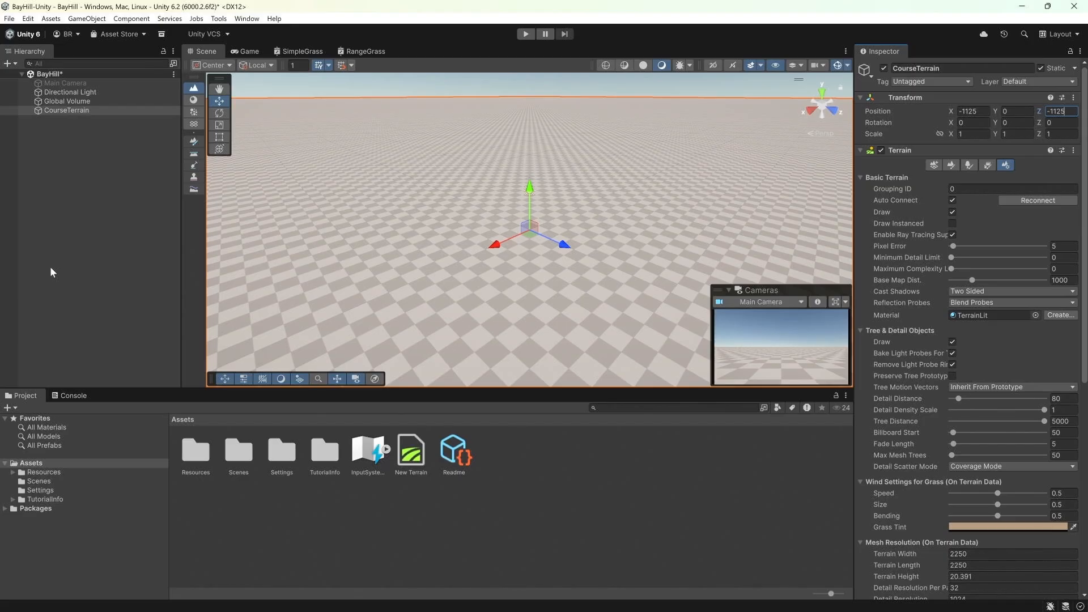
Step: Inspect each scene object in the hierarchy, including the camera, light, volume and terrain
click(20, 246)
click(65, 111)
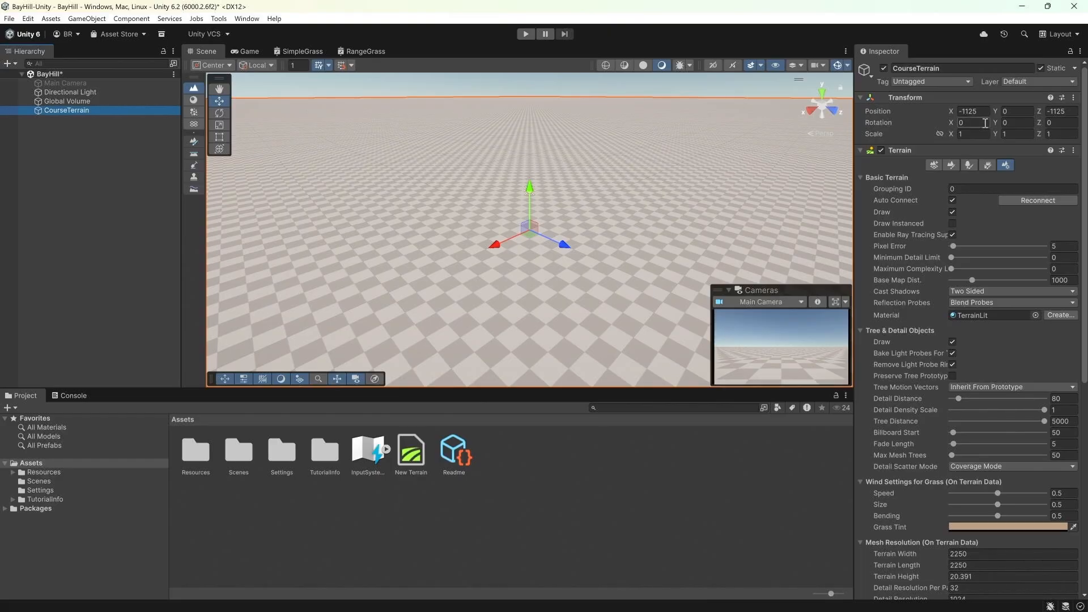
right_drag(542, 239, 489, 249)
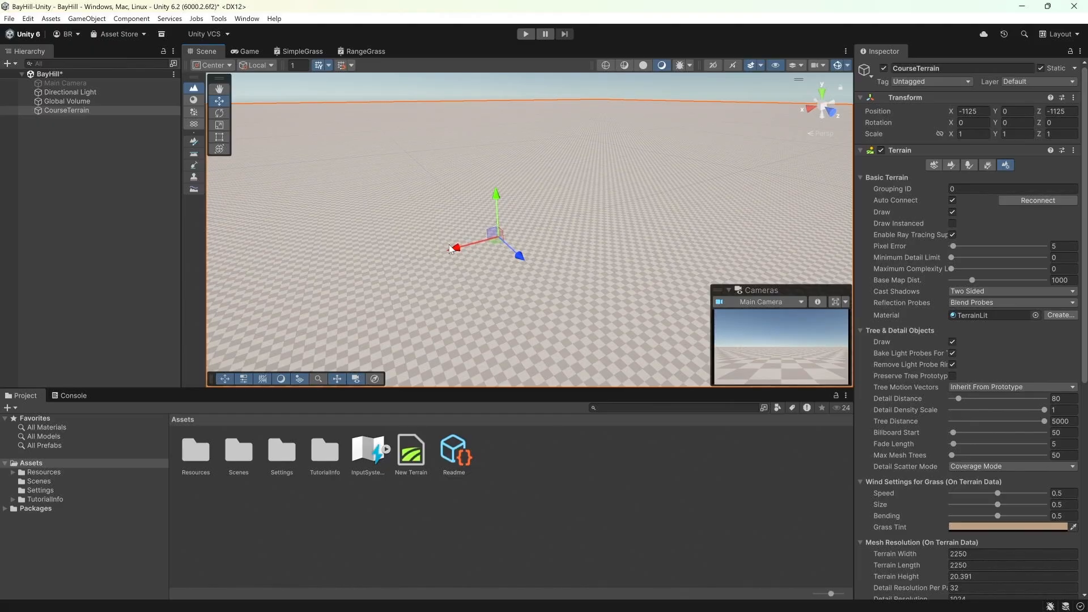
click(76, 141)
click(65, 109)
click(63, 101)
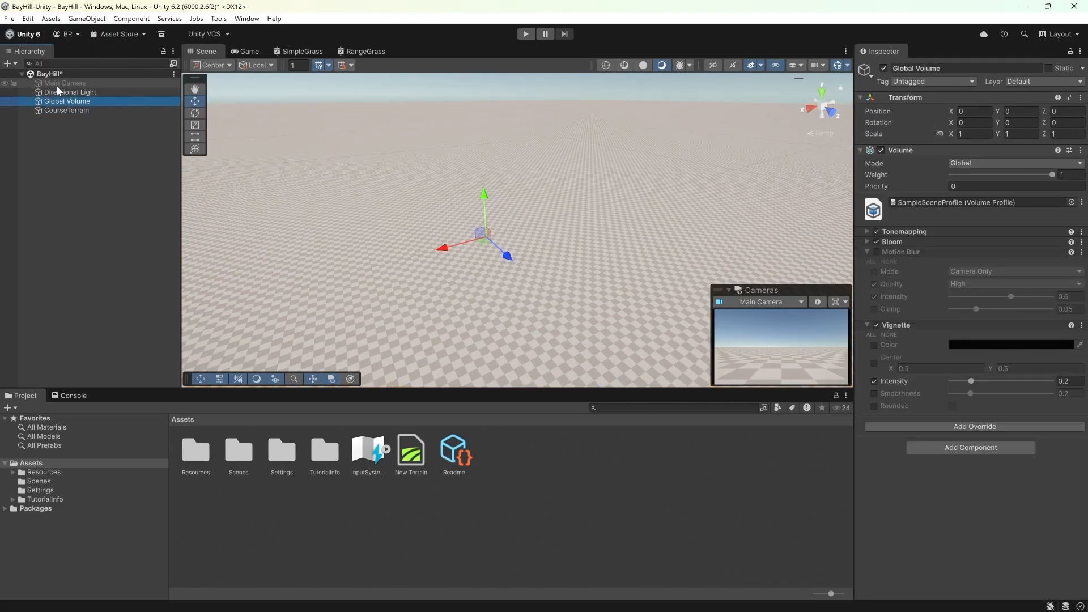
click(59, 92)
click(59, 101)
click(59, 94)
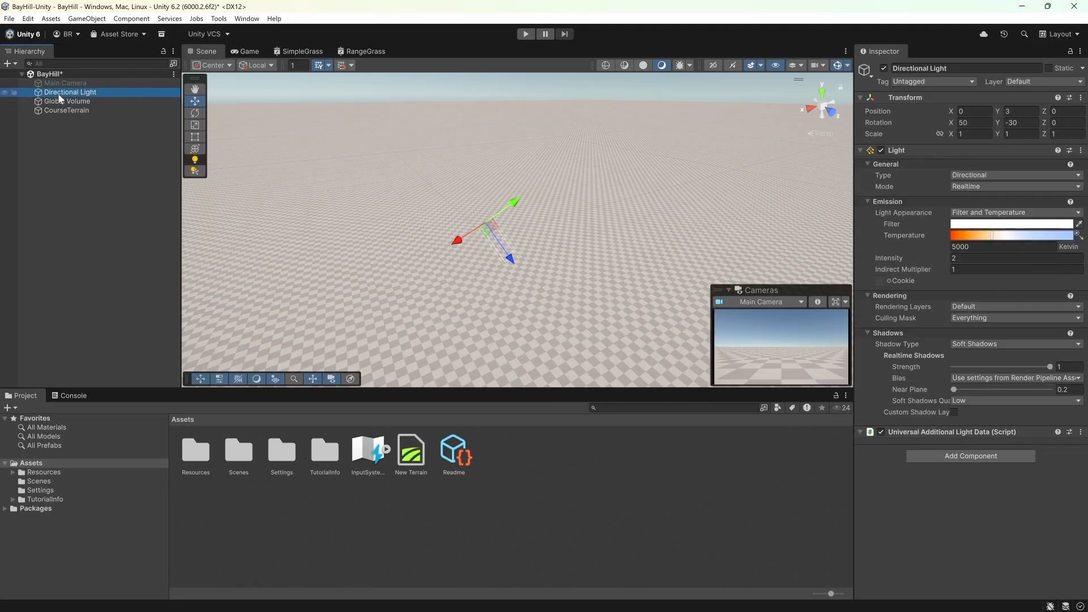
click(59, 82)
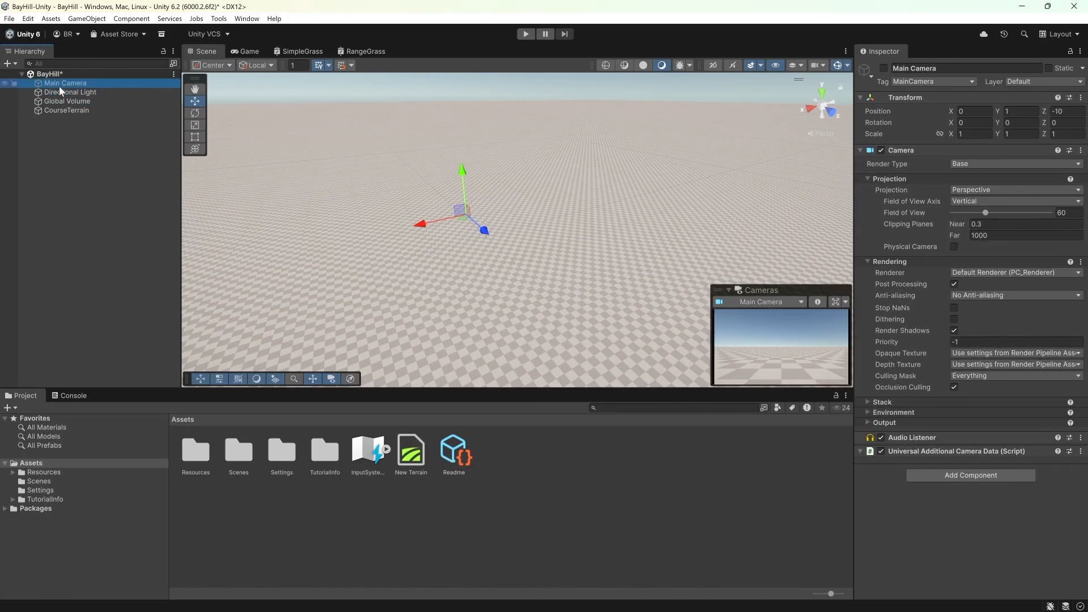
click(59, 111)
click(419, 243)
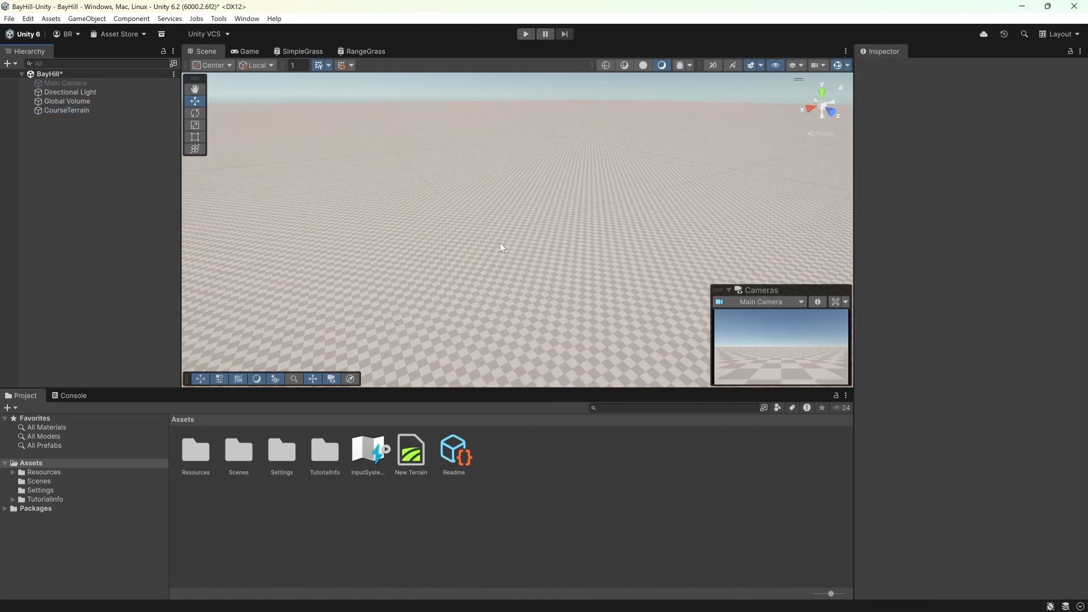
Step: Start a raw heightmap import for CourseTerrain and pick inner_terrain_30cm.raw from the BayHill-Terrain3 RAW folder
click(111, 110)
scroll(990, 233, down, 10)
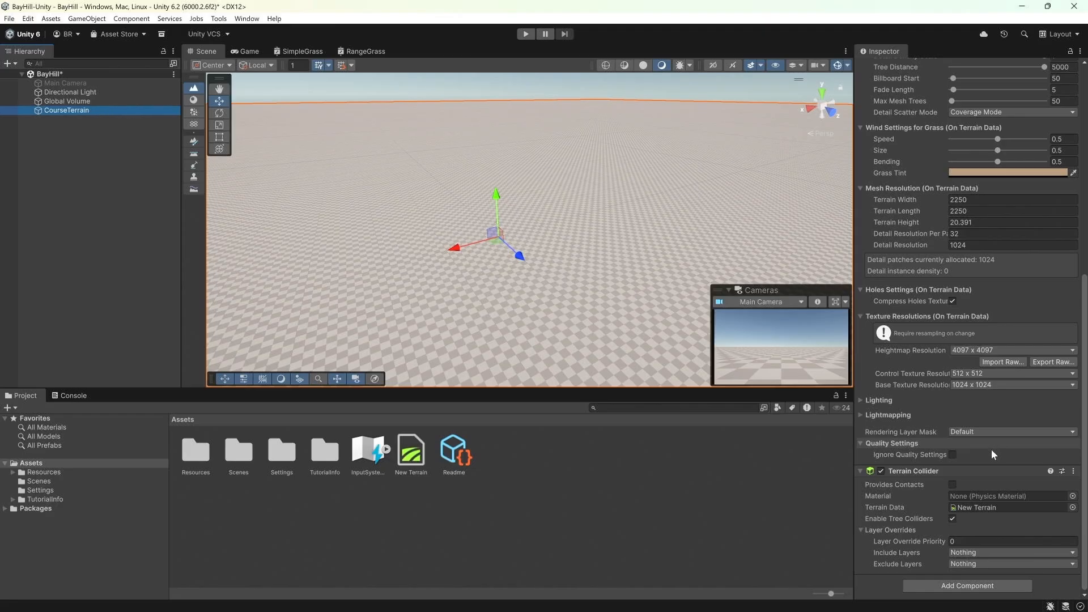
click(988, 361)
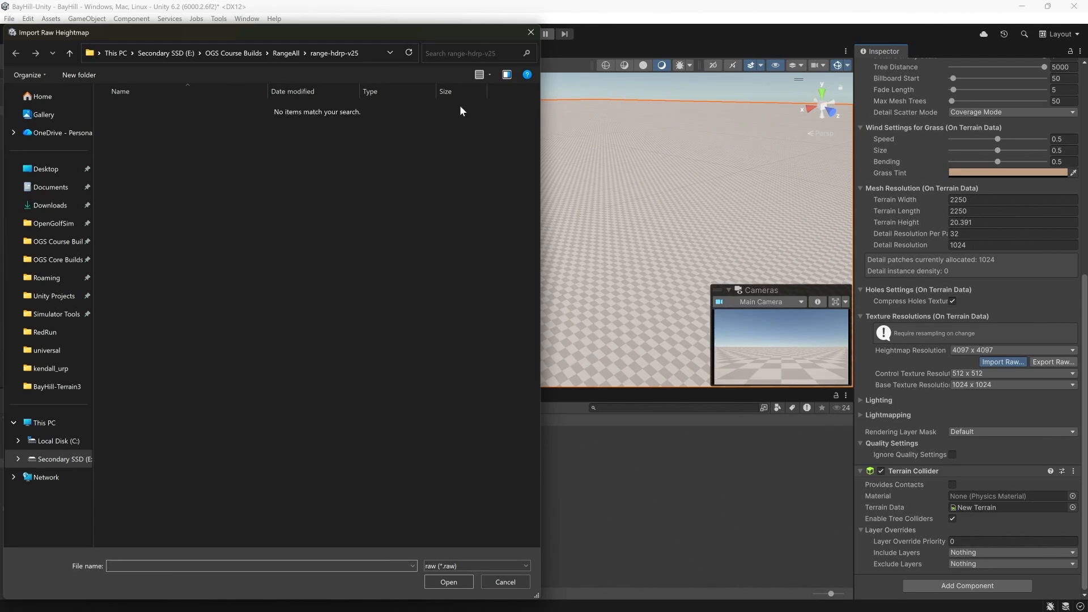
click(52, 457)
double_click(151, 315)
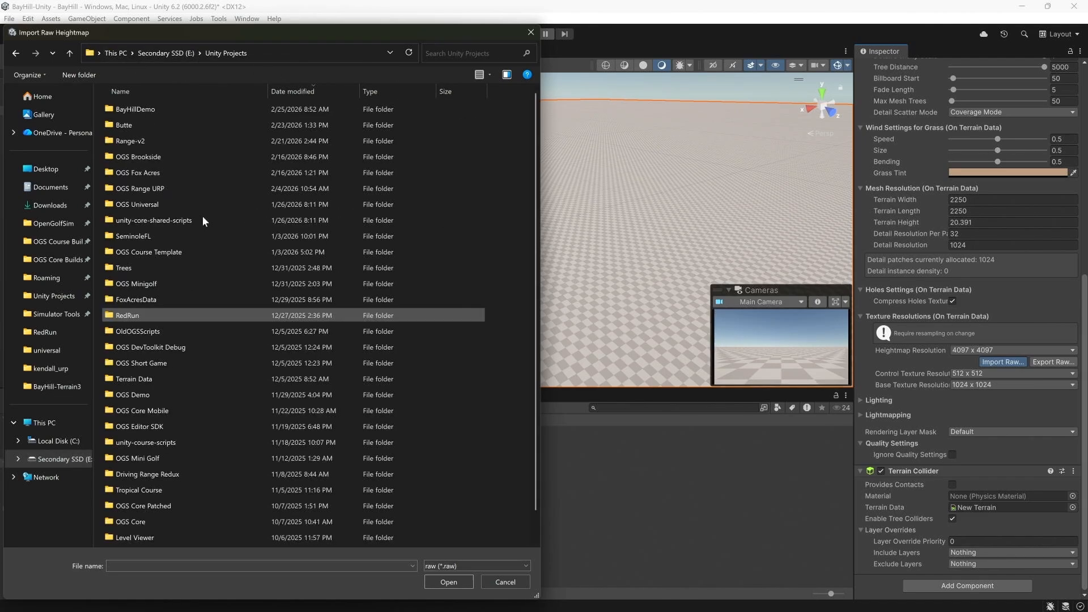
double_click(185, 108)
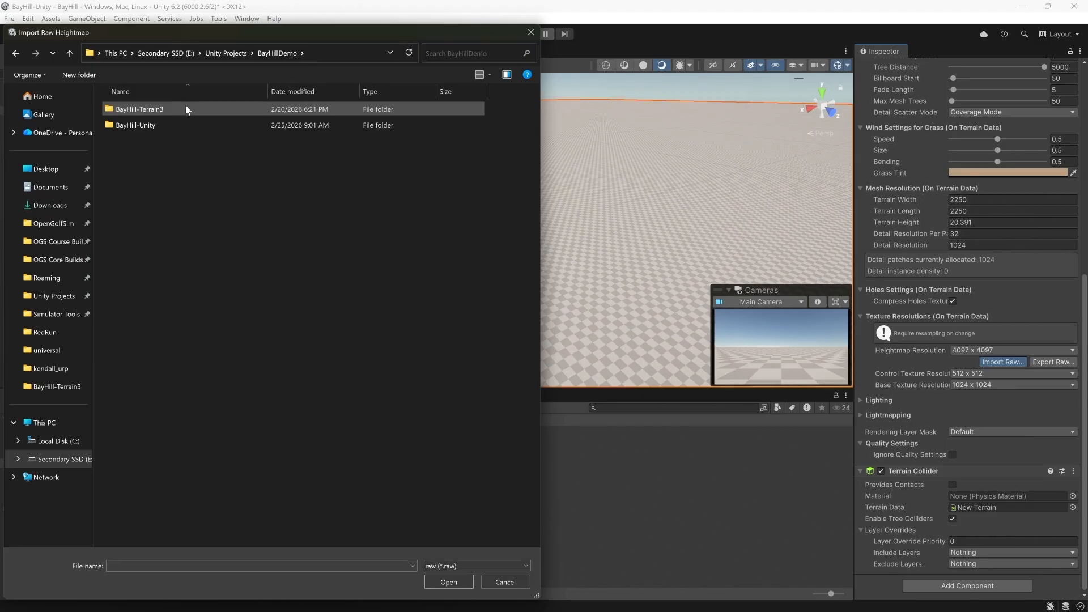
double_click(186, 108)
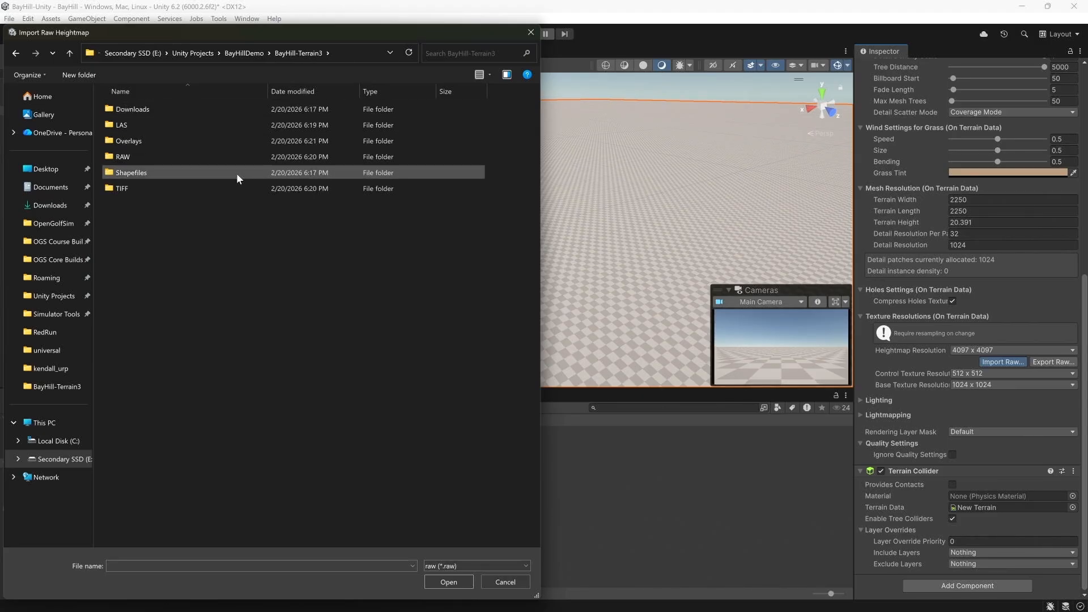
double_click(161, 156)
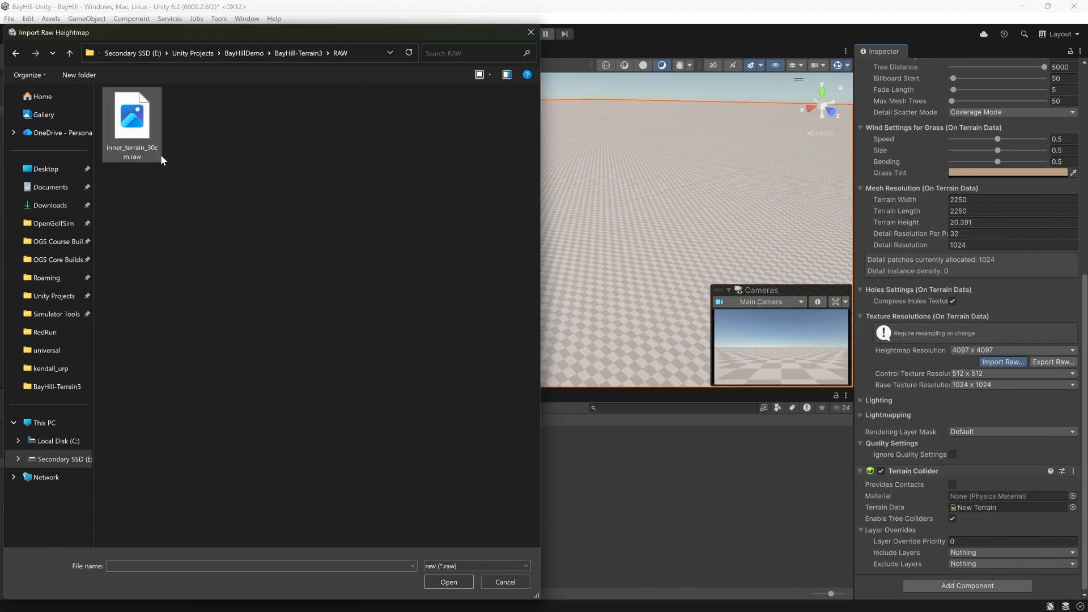
click(135, 137)
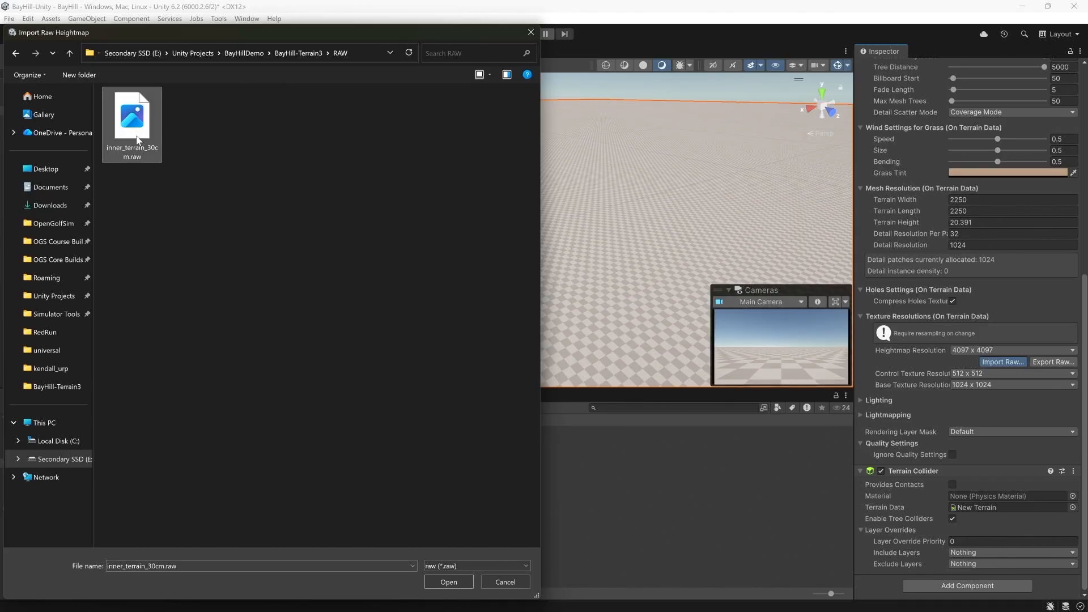
double_click(137, 140)
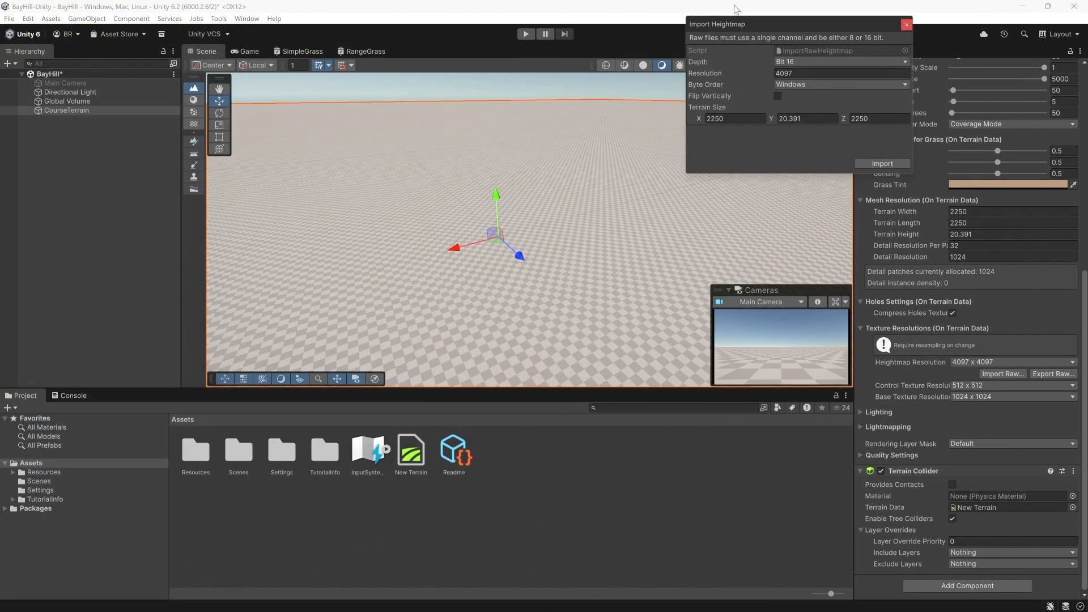
Step: Import the heightmap with Flip Vertically enabled, 16-bit depth, resolution 4097 and terrain size 2250 x 20.391 x 2250
drag(760, 23, 706, 97)
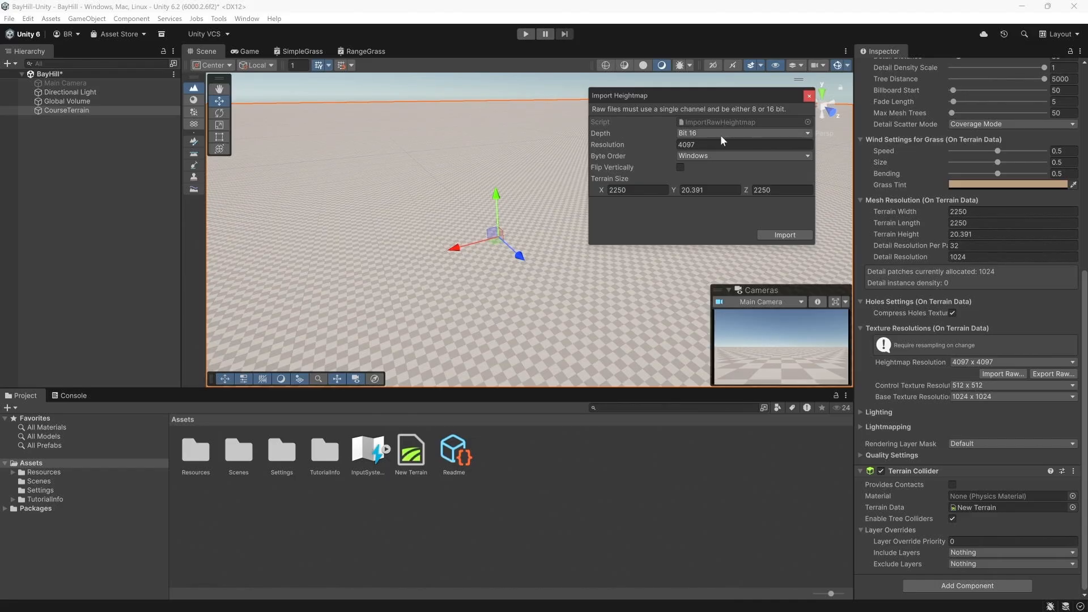
click(679, 168)
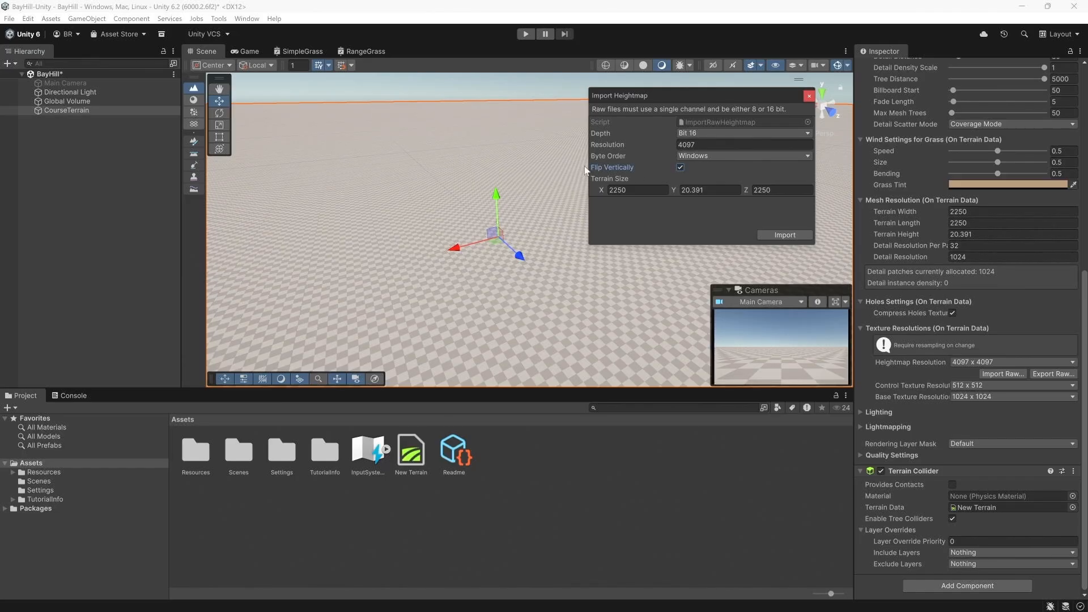
click(702, 190)
click(769, 189)
click(705, 191)
click(624, 191)
click(701, 192)
click(782, 188)
click(779, 236)
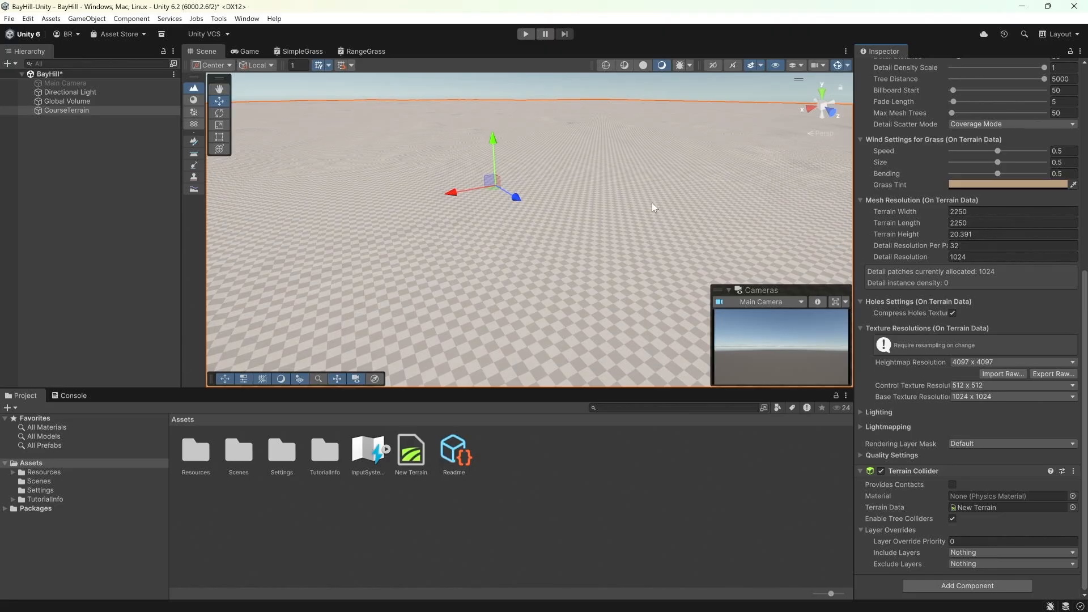
Step: Copy the Overlays folder from the BayHill-Terrain3 folder into the project's Assets
mouse_move(651, 203)
right_down()
mouse_move(530, 182)
mouse_move(468, 226)
mouse_move(513, 223)
mouse_move(361, 204)
mouse_move(709, 205)
mouse_move(400, 211)
mouse_move(478, 204)
mouse_move(408, 202)
mouse_move(419, 201)
mouse_move(434, 232)
mouse_move(399, 284)
right_up()
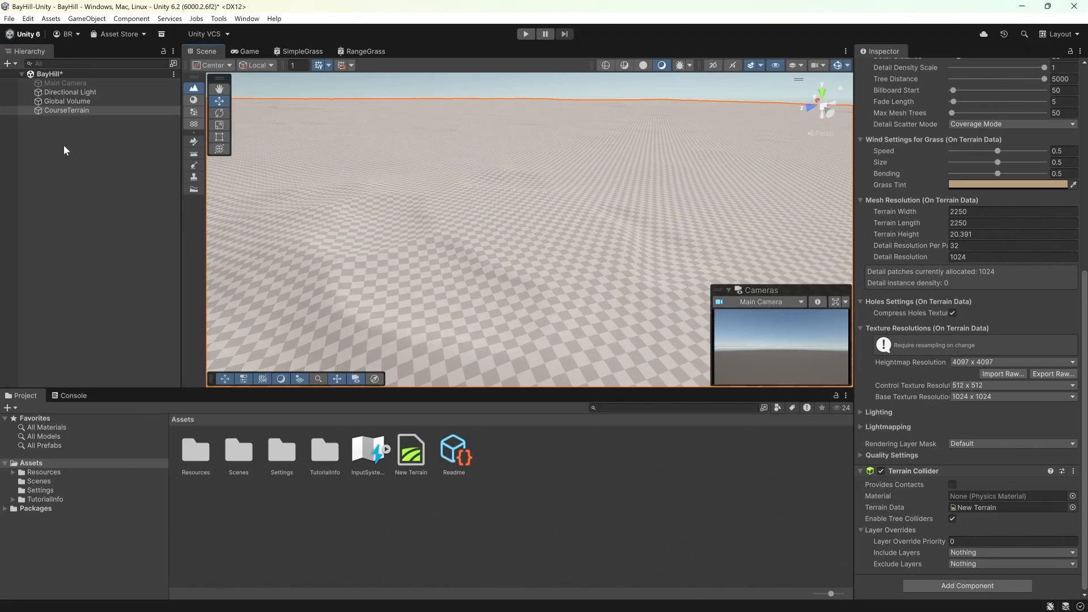
mouse_move(168, 602)
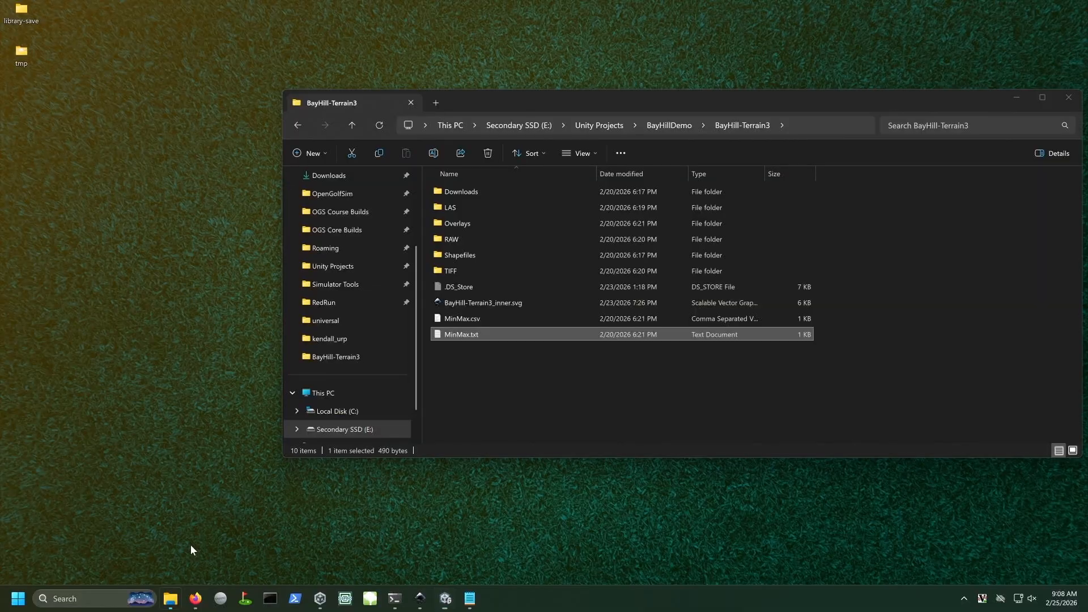
click(190, 545)
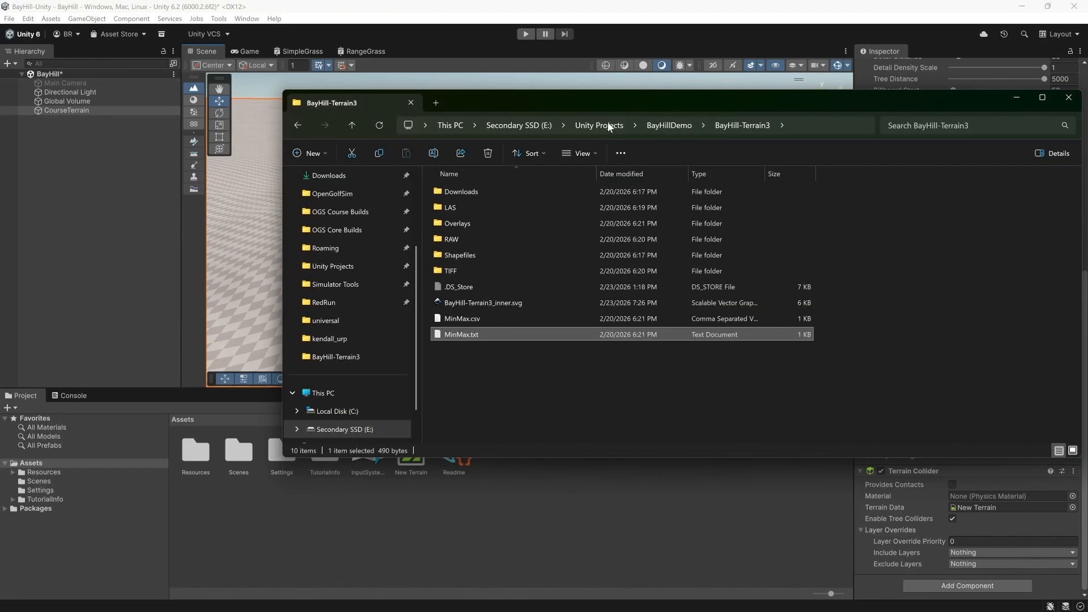
drag(624, 100, 625, 111)
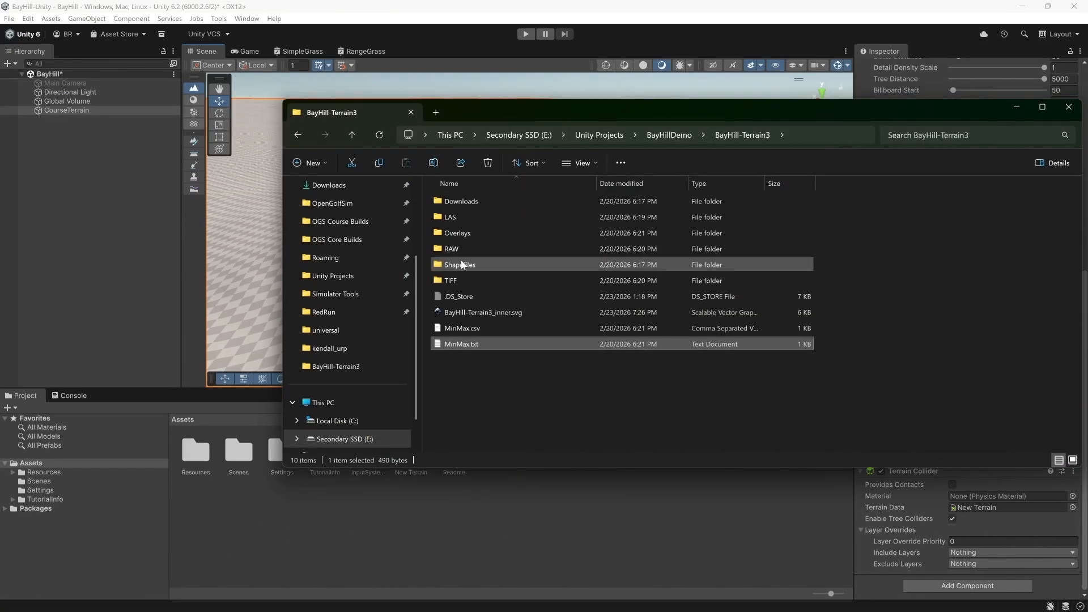
click(462, 236)
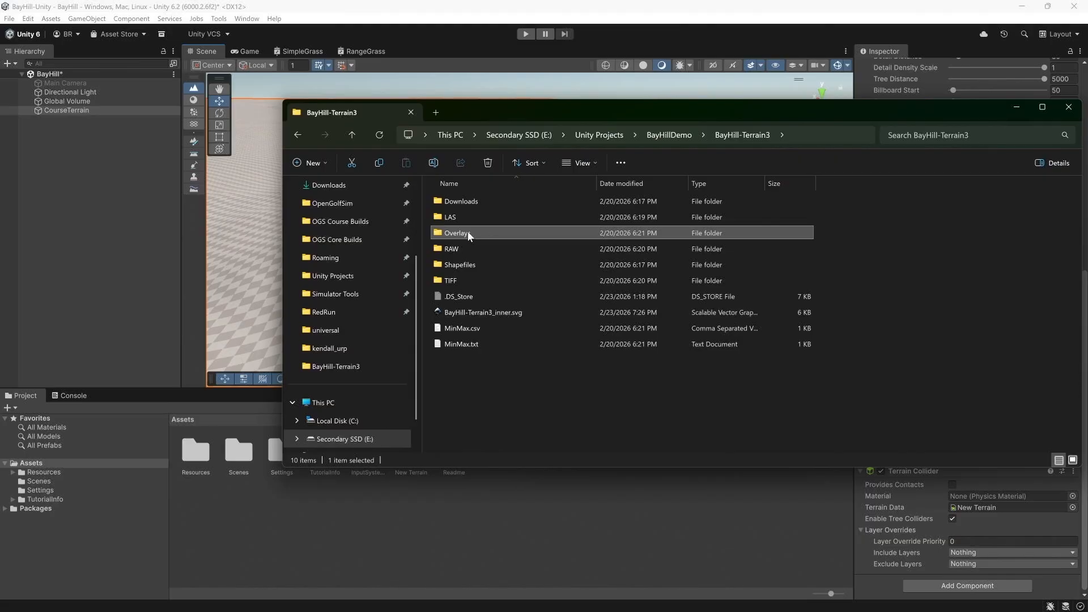
drag(481, 482, 483, 501)
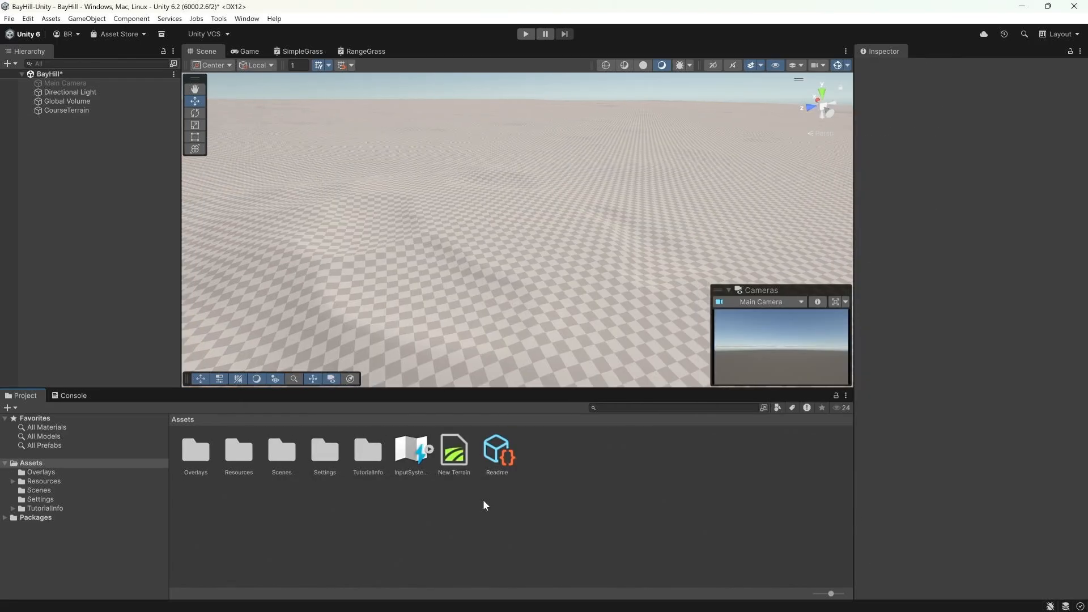
Step: Set the hillshade_raw texture's max size to 8192 and apply the import settings
double_click(208, 464)
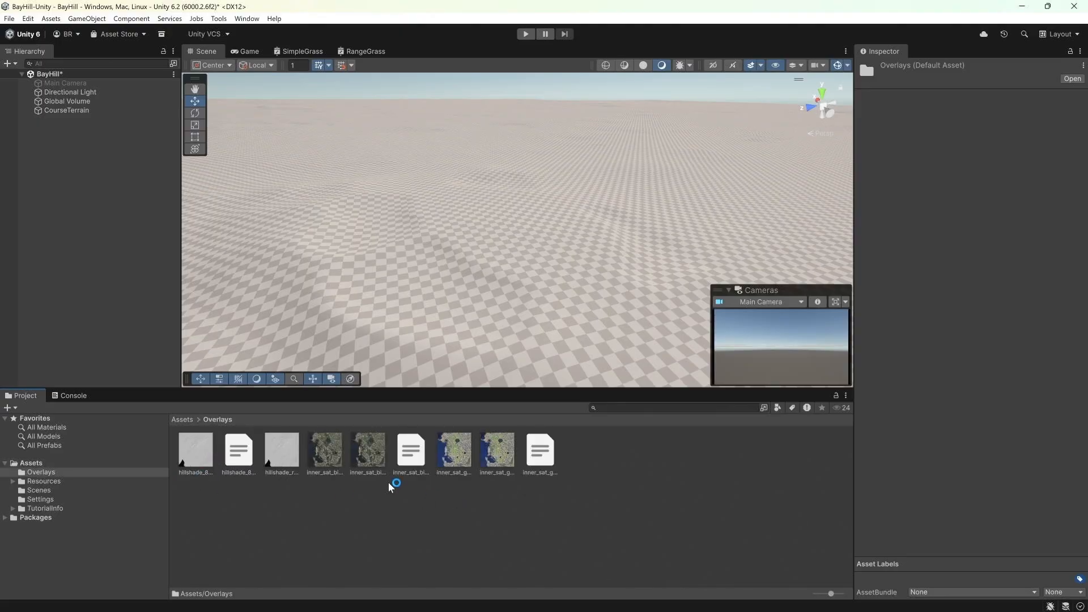
click(292, 445)
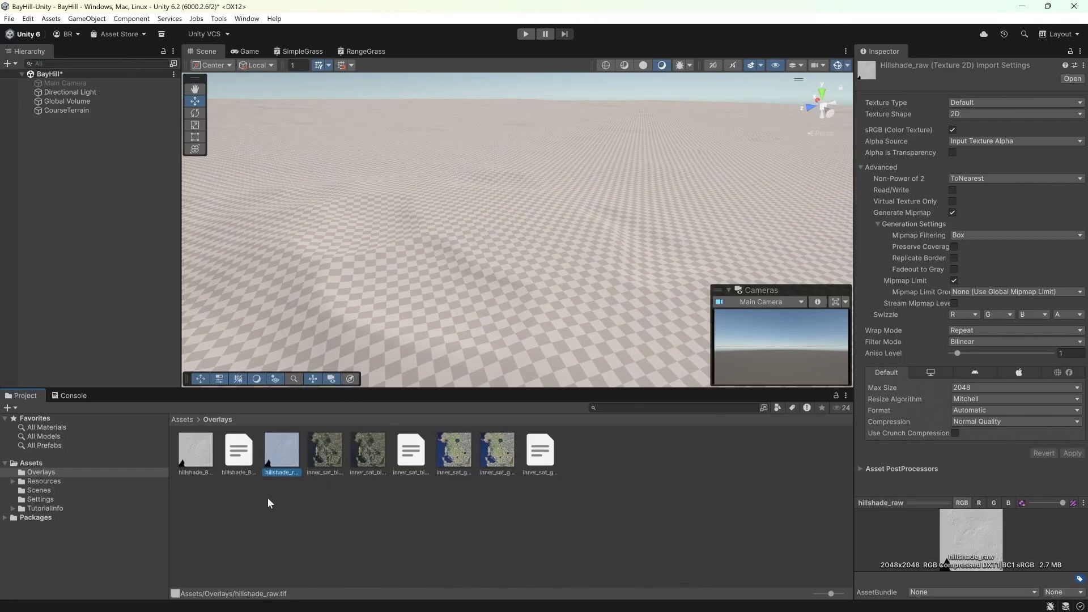
click(191, 506)
click(272, 462)
click(965, 388)
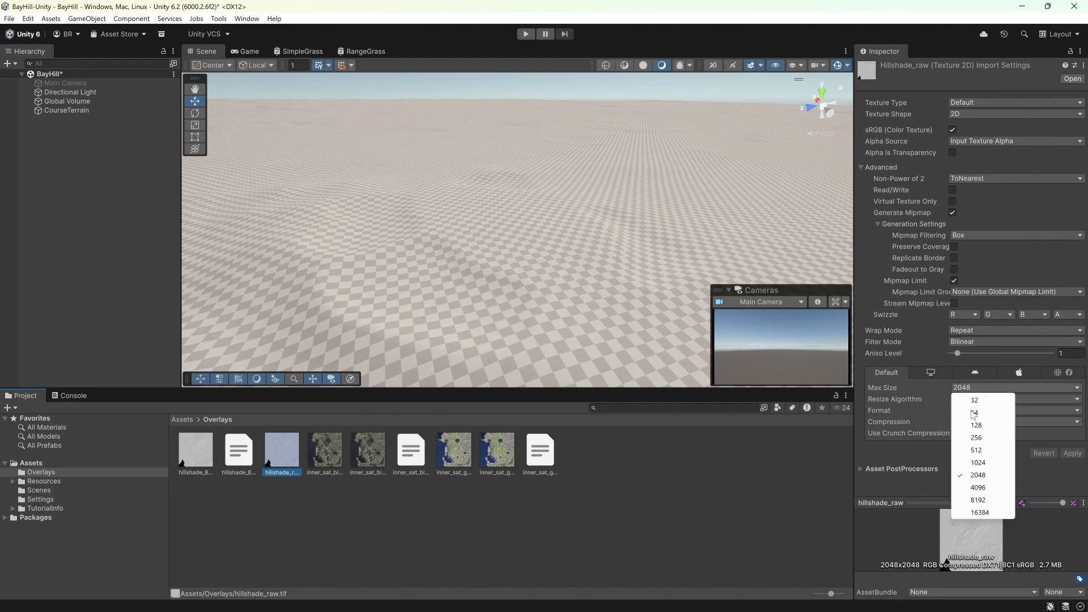
click(985, 502)
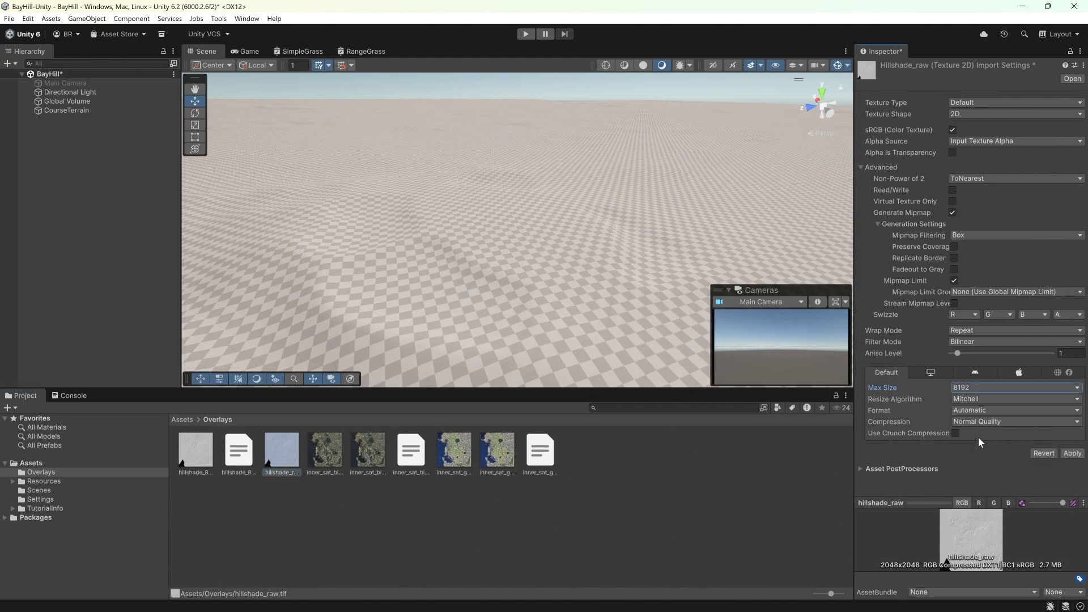
click(1071, 453)
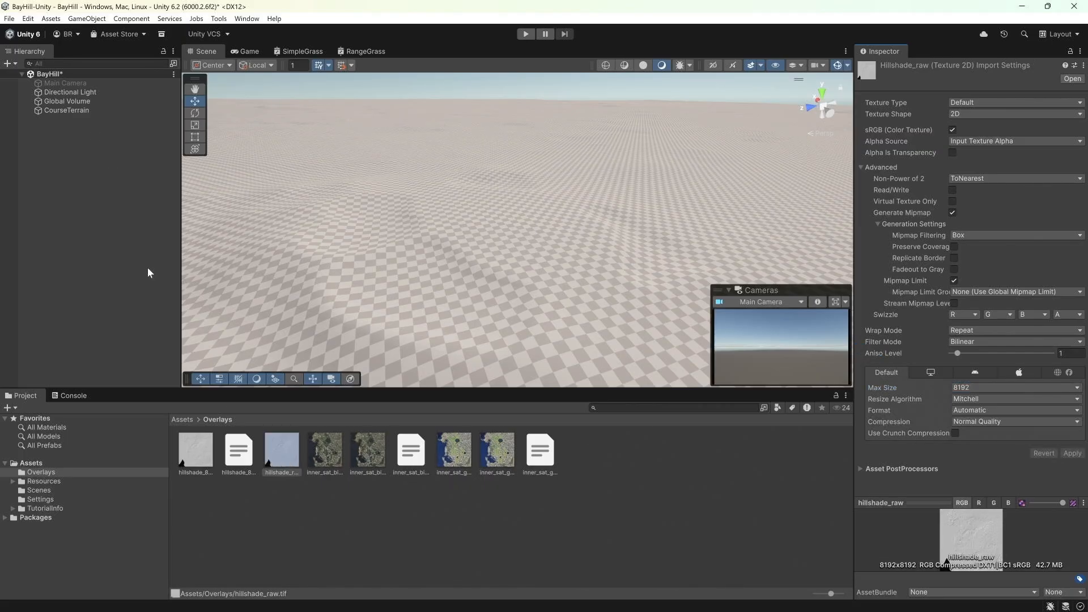
click(90, 109)
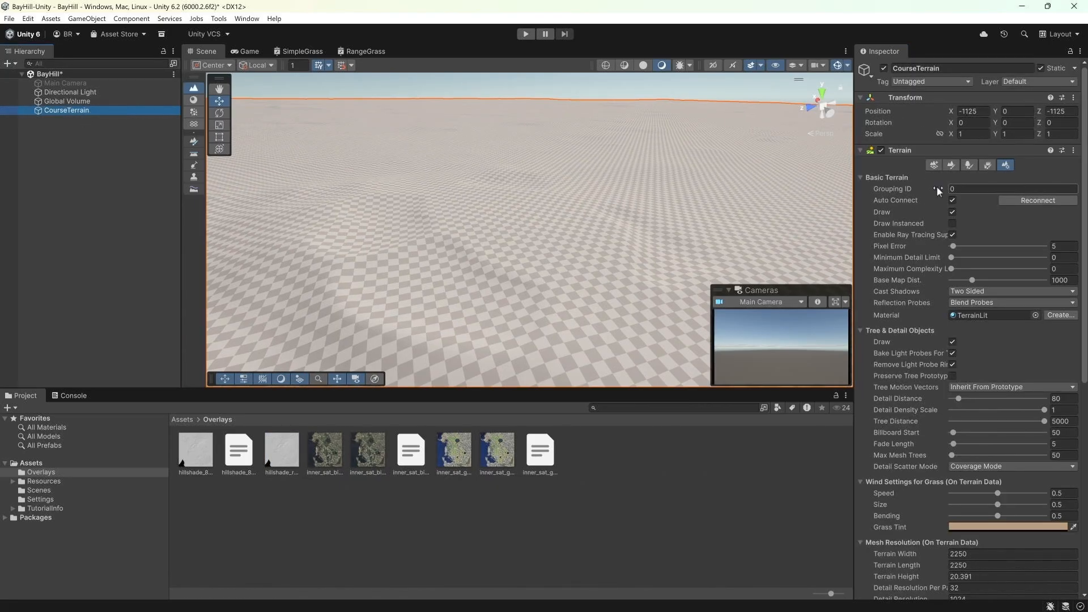
Step: Switch the CourseTerrain's terrain tool to Paint Texture
click(952, 165)
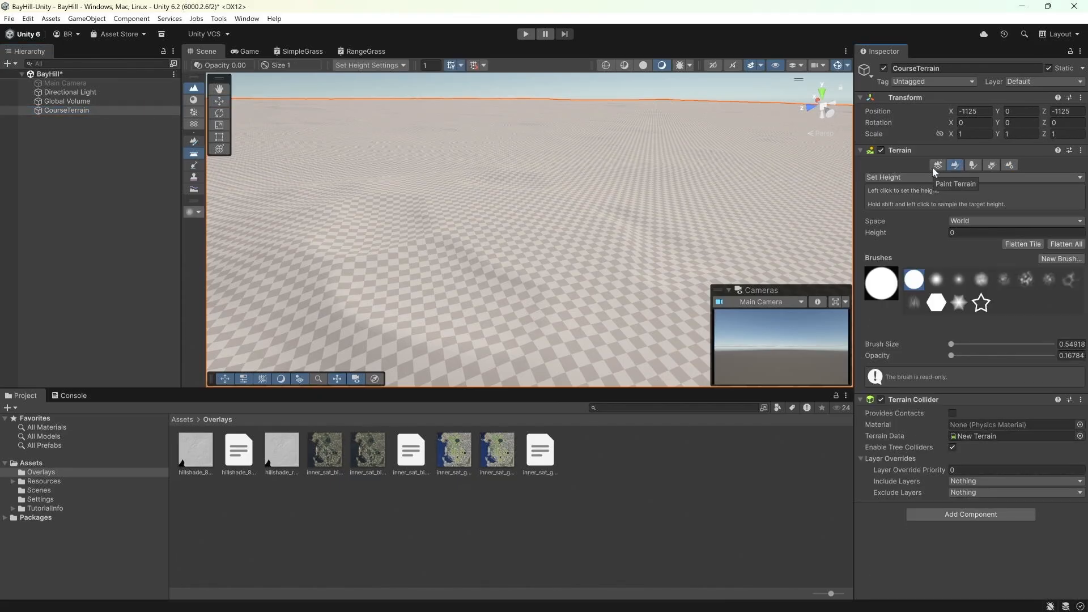
click(901, 176)
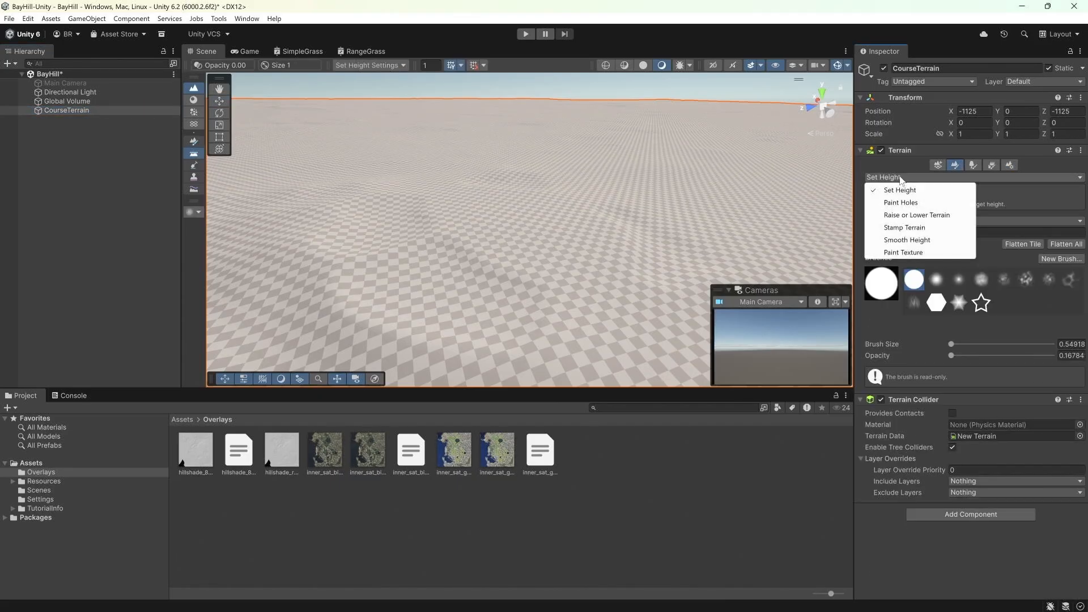
click(902, 252)
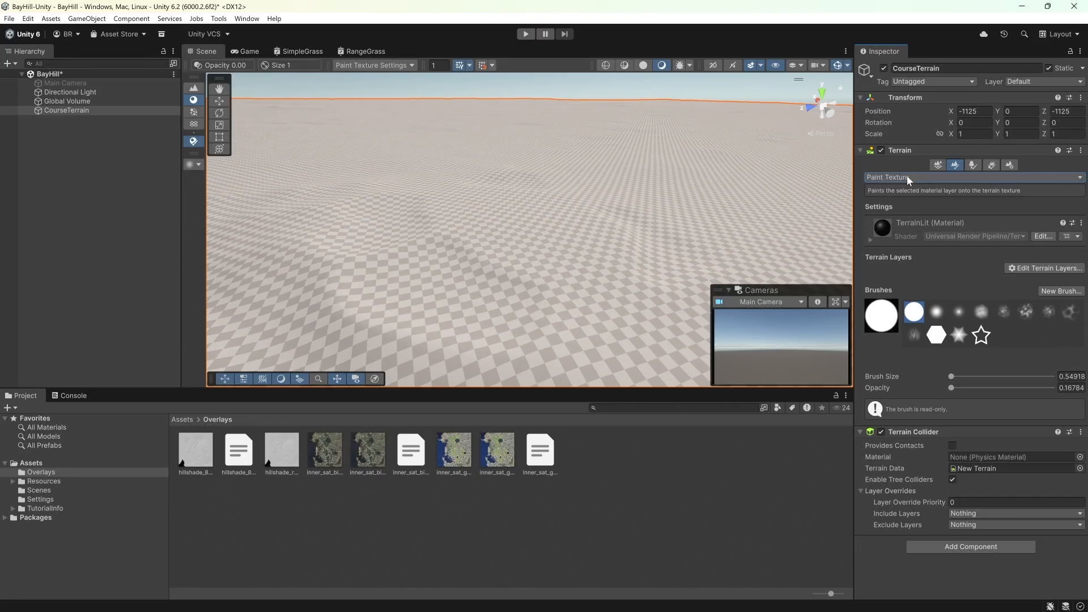
Step: Create a new terrain layer using the hillshade_raw texture from the Overlays folder
click(1021, 273)
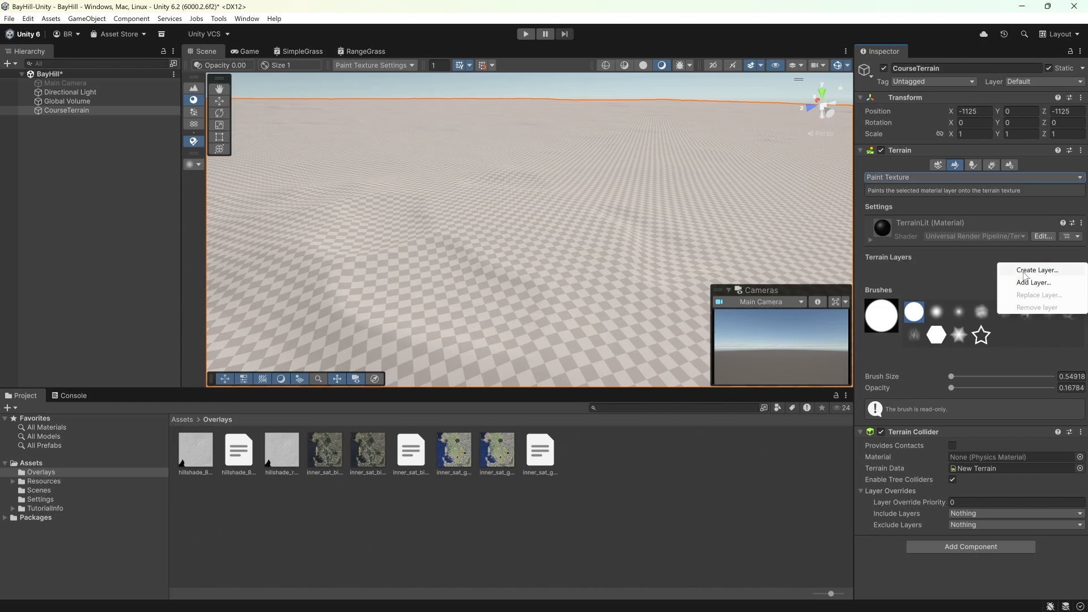
click(1023, 271)
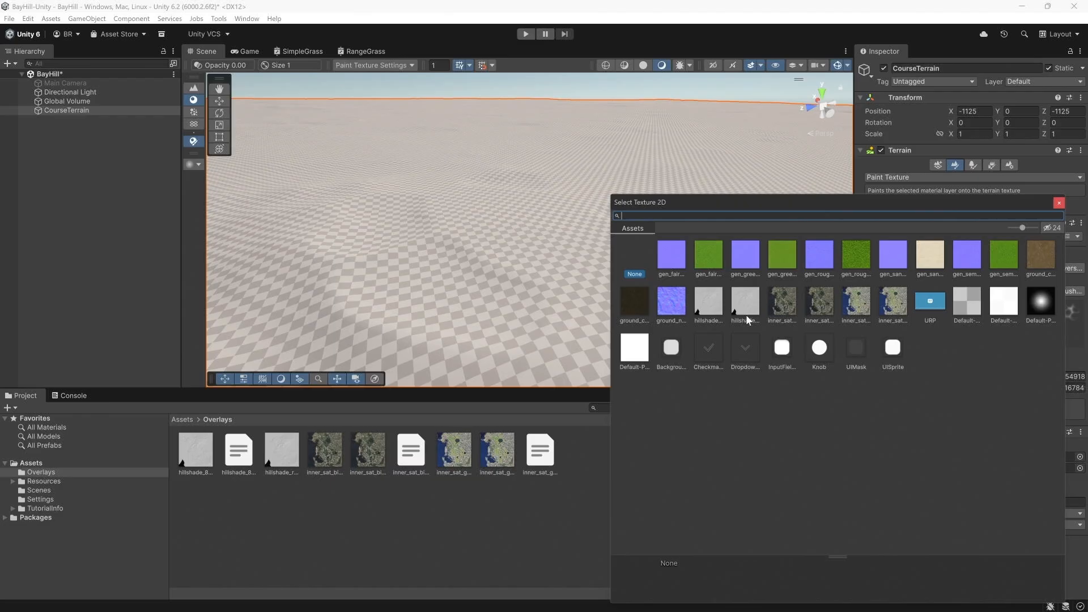
click(745, 315)
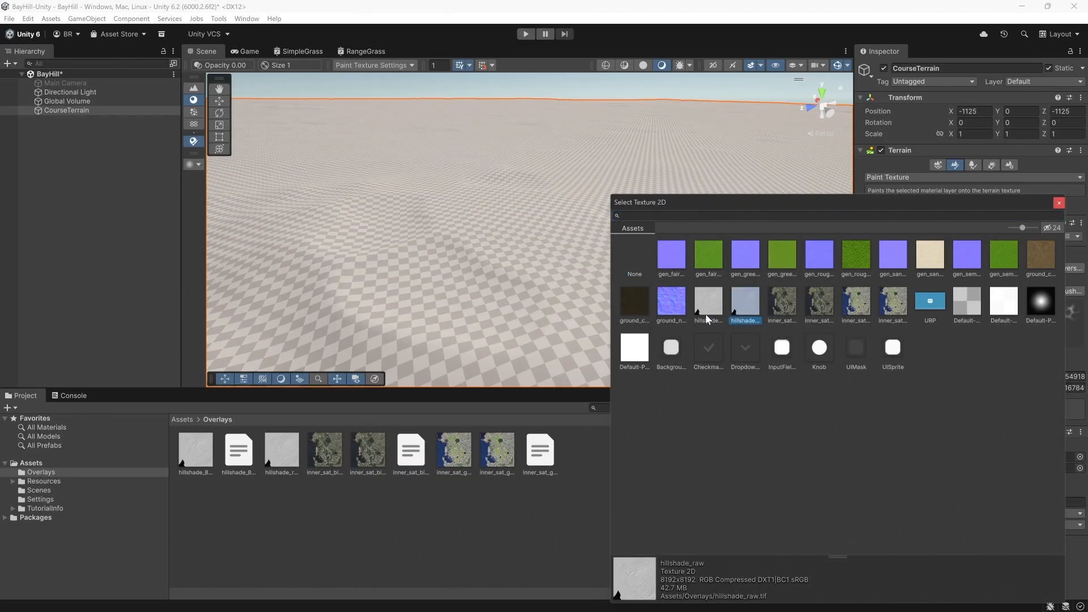
click(704, 314)
click(744, 316)
double_click(747, 301)
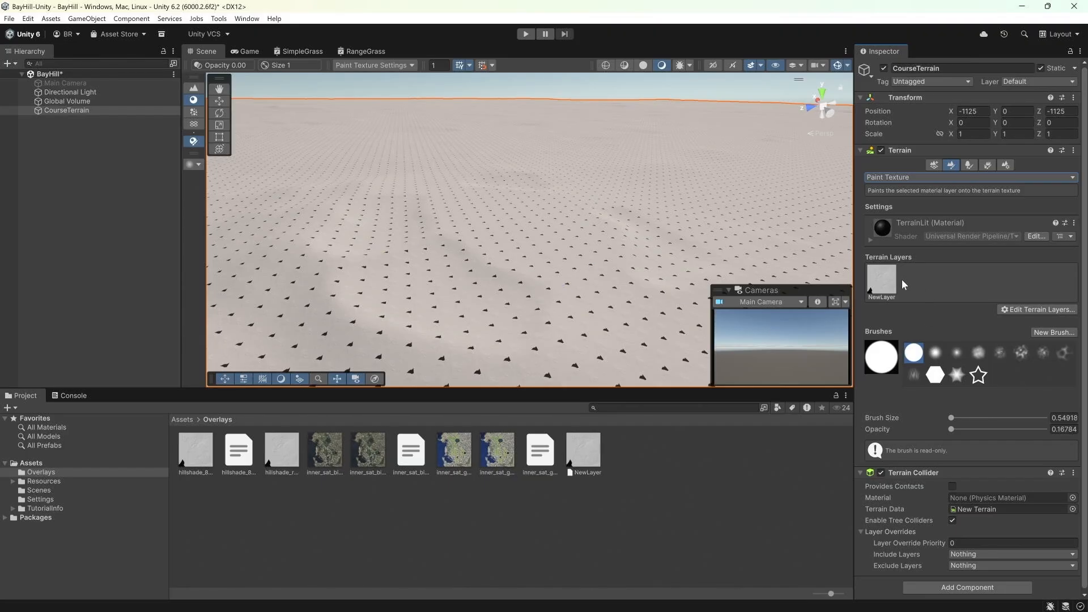
Step: Set the new terrain layer's tiling size to 2250 by 2250
click(878, 276)
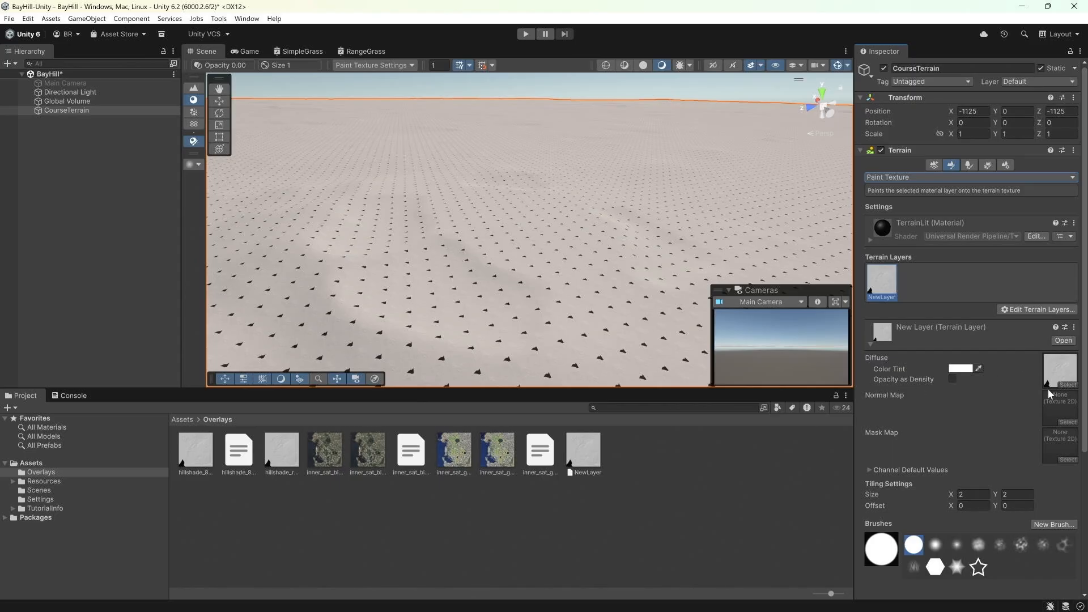
scroll(1048, 388, down, 2)
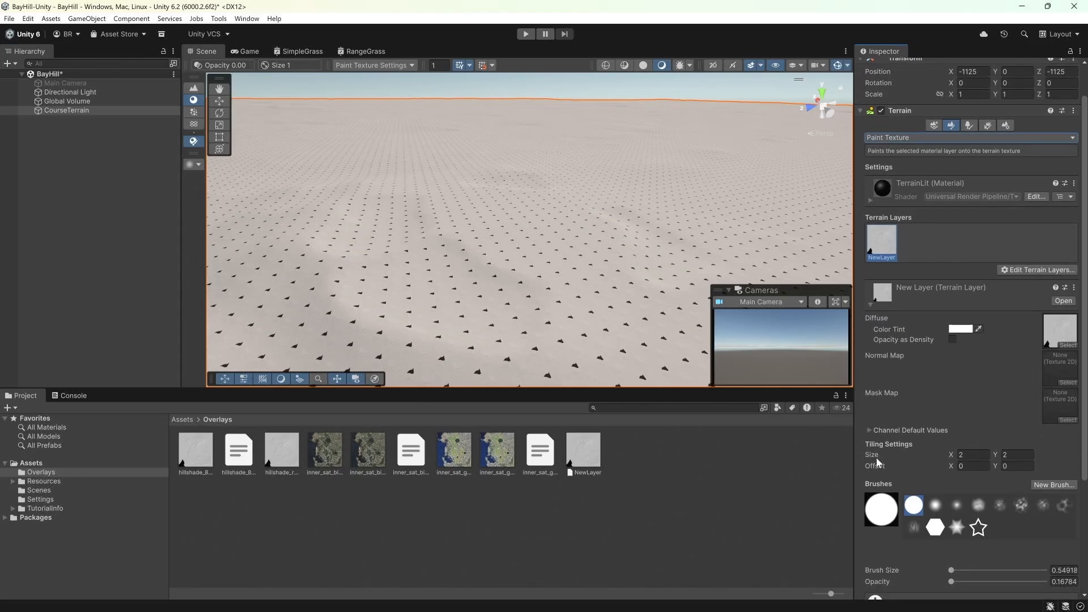
click(983, 454)
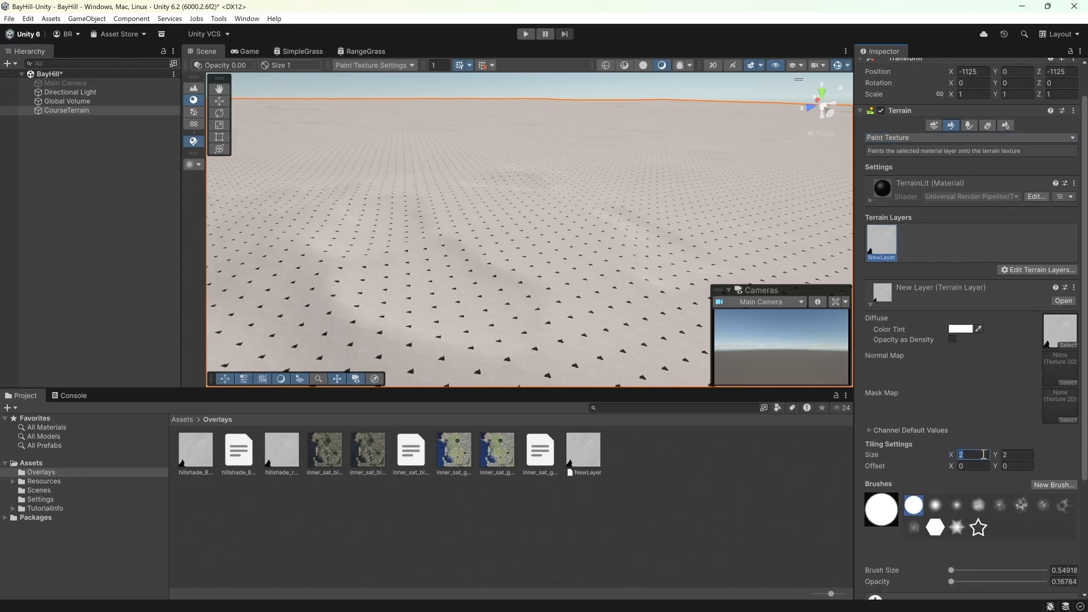
scroll(983, 455, up, 1)
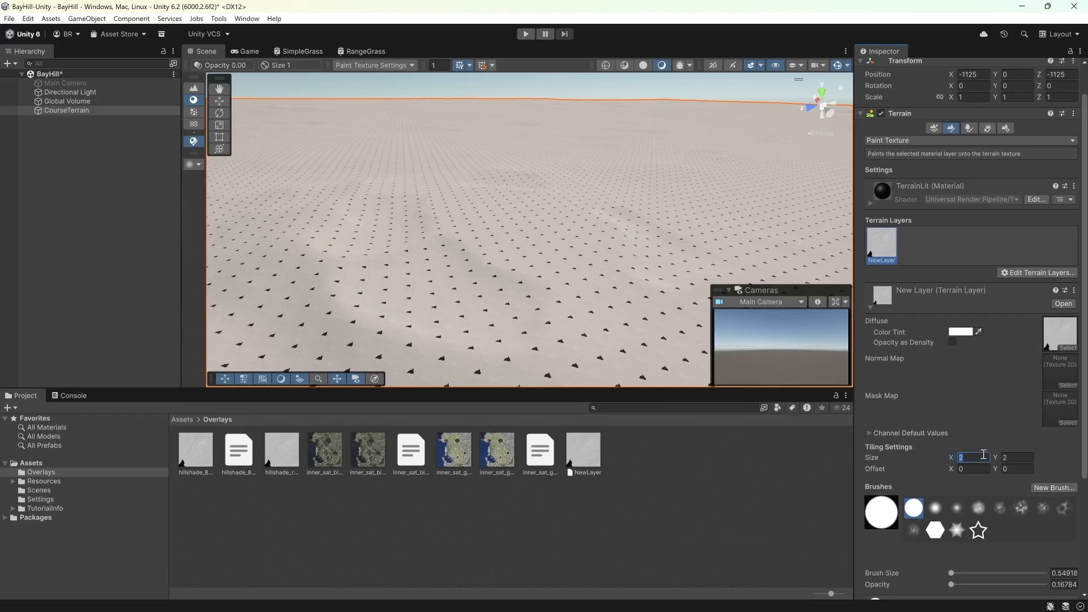
text(22)
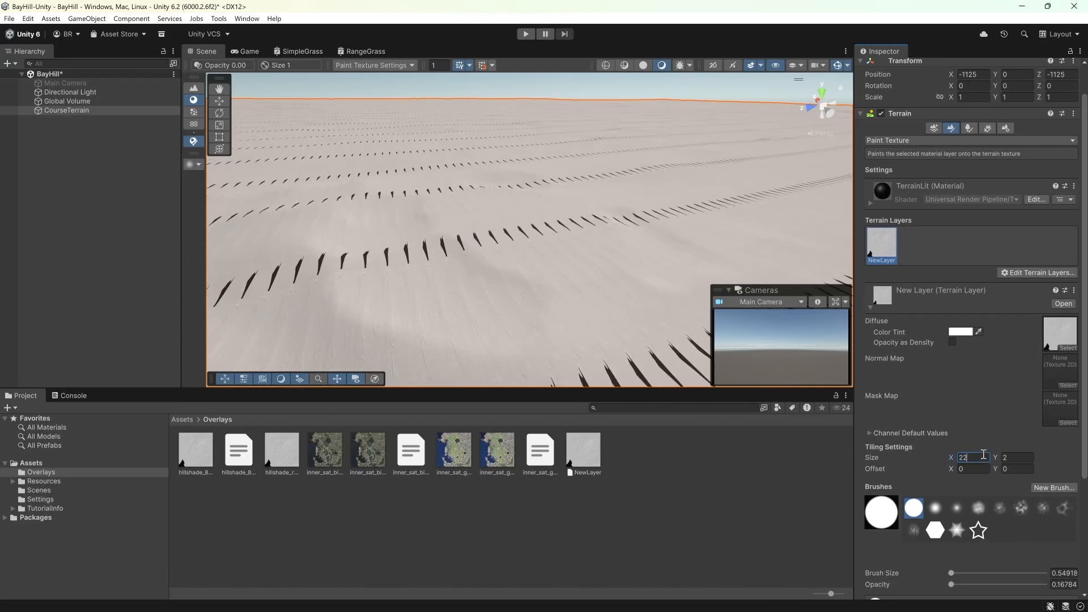
text(50)
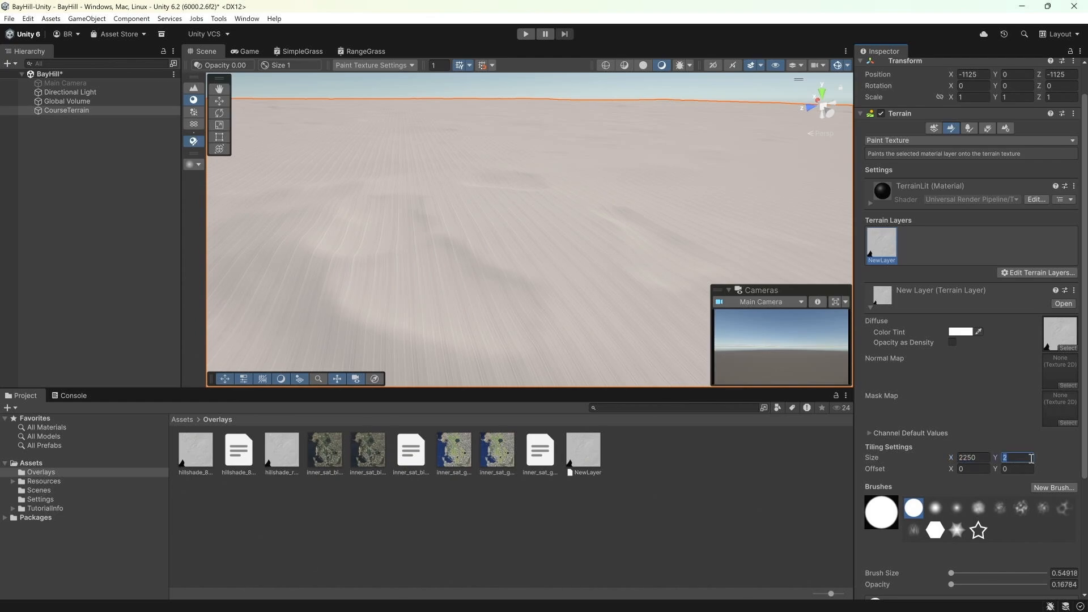
text(250)
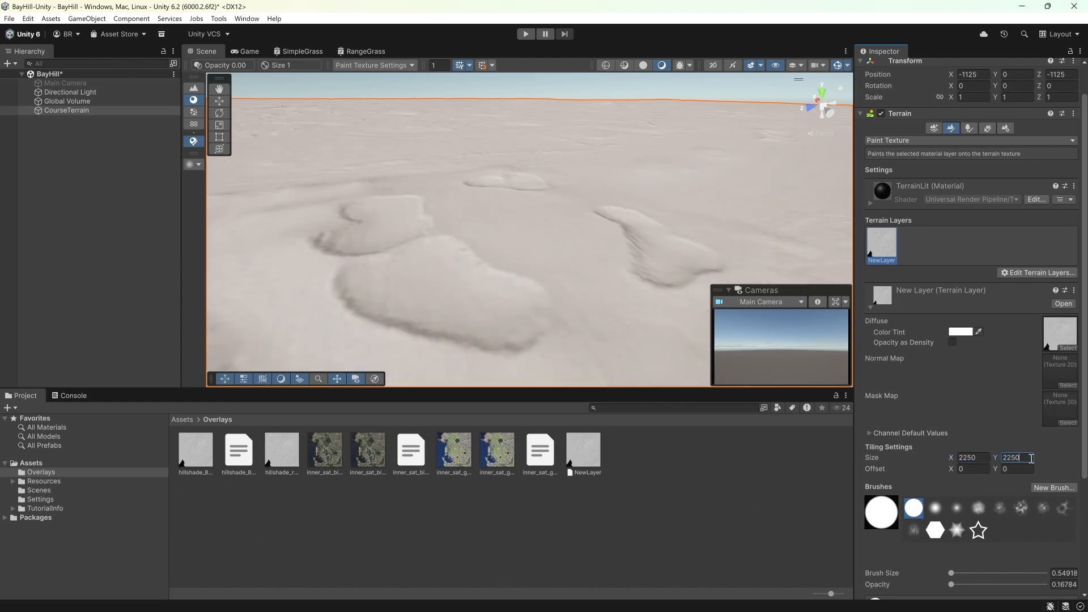
click(1017, 469)
Step: Set the inner_sat_bing texture's max size to 8192 and apply the import settings
right_drag(565, 235, 624, 260)
key(w)
key(s)
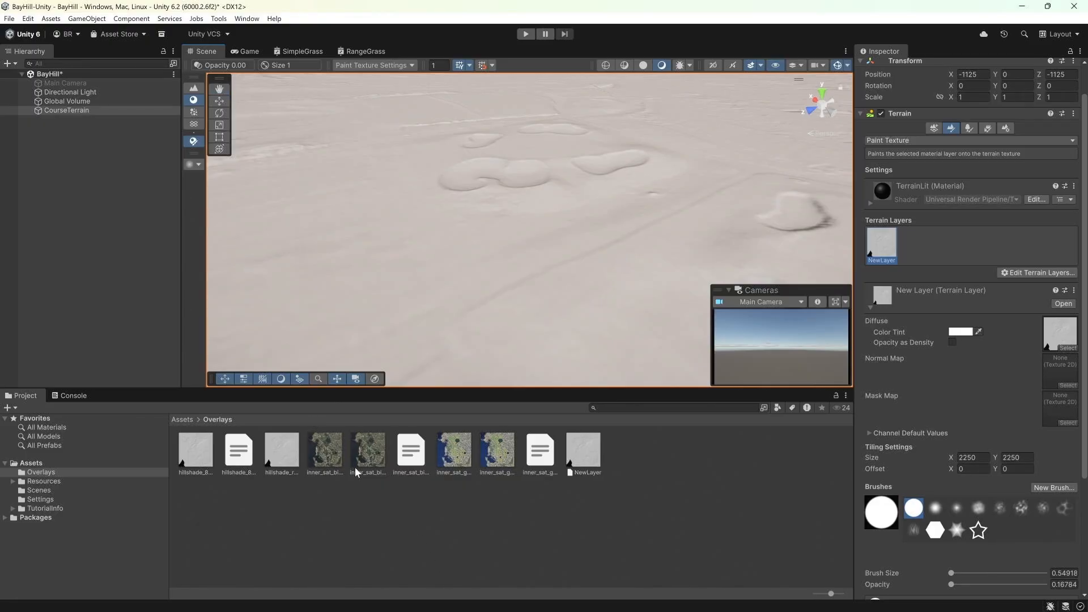
click(369, 458)
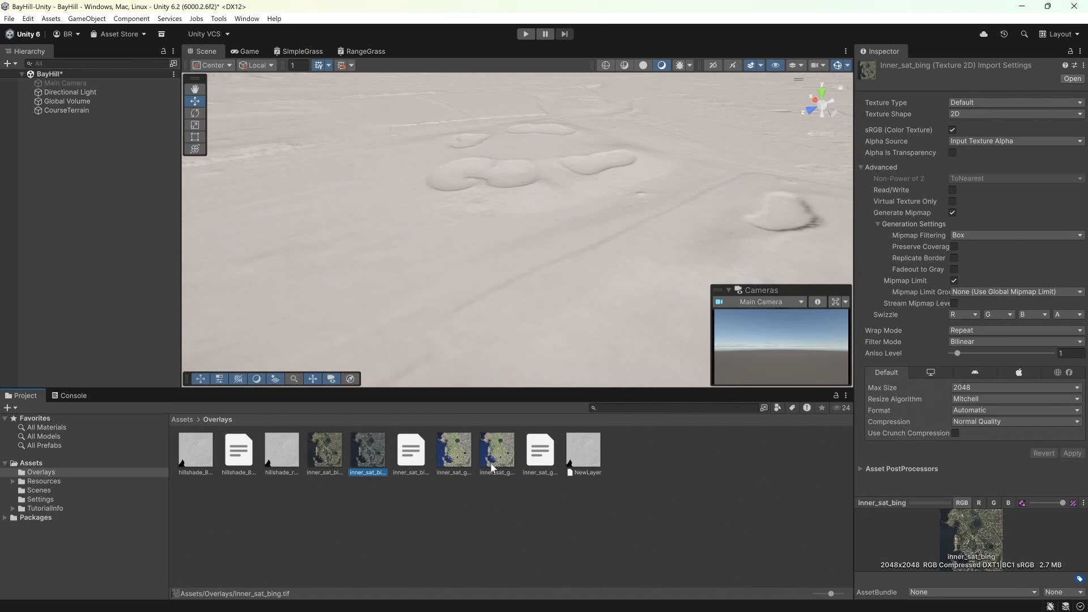
click(952, 390)
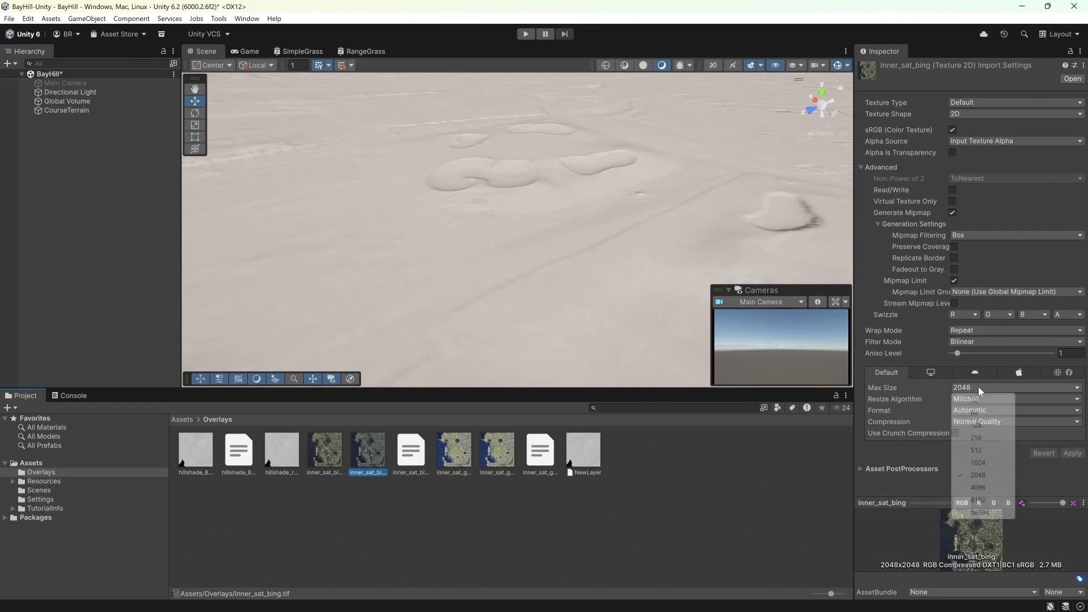
click(986, 500)
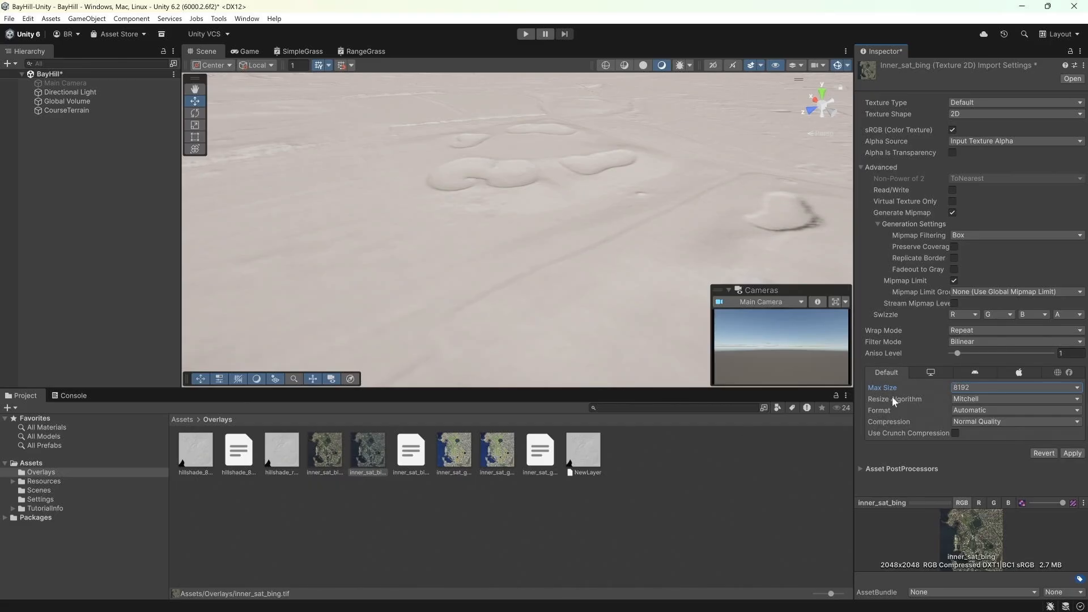
click(1073, 454)
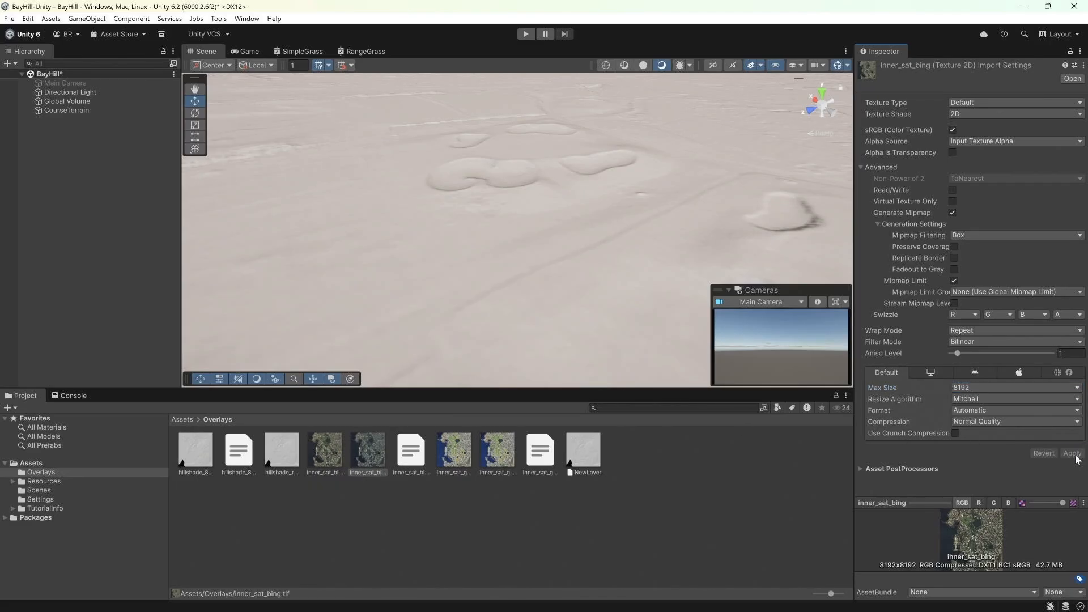
Step: Replace the CourseTerrain layer's diffuse texture with the inner_sat_bing texture
click(88, 111)
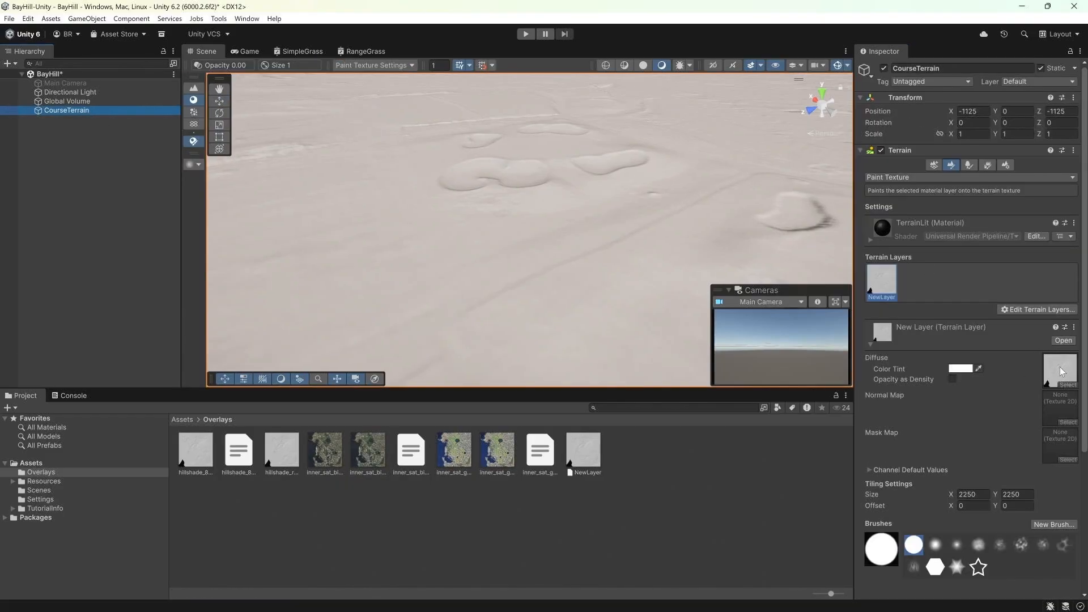
click(1059, 368)
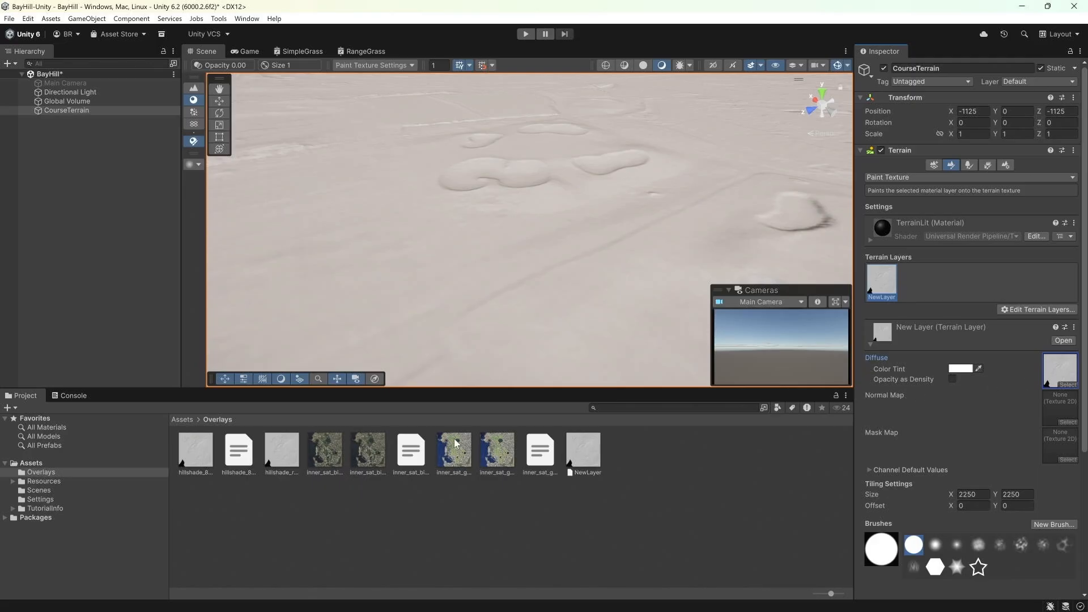
drag(371, 447, 1056, 370)
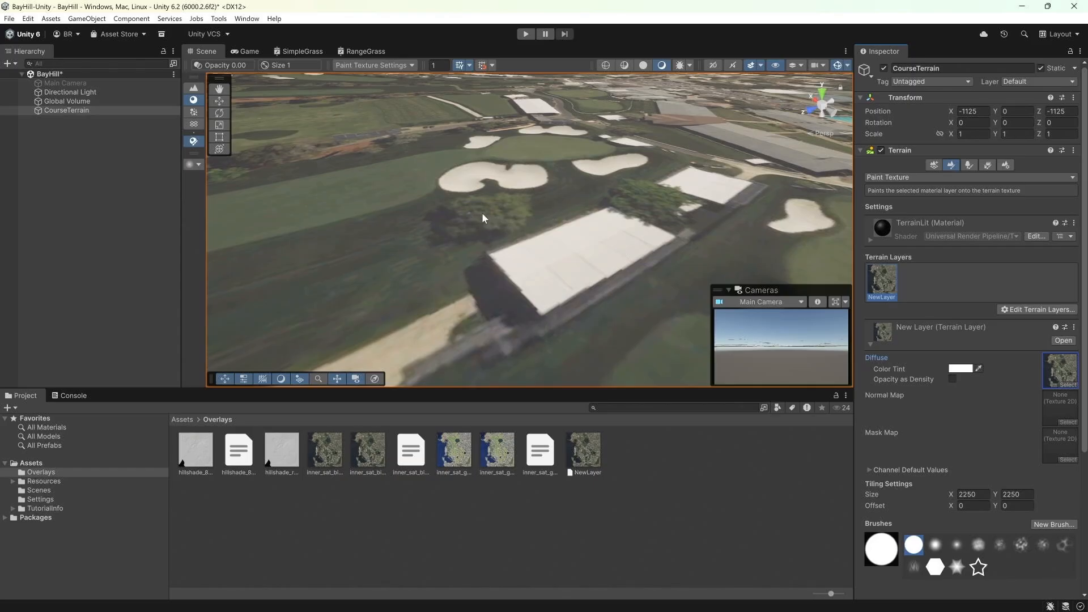
Step: Fly around the scene in shaded wireframe view to inspect the satellite-textured terrain against its heightmap
right_drag(483, 218, 650, 192)
key(w)
key(e)
key(a)
key(e)
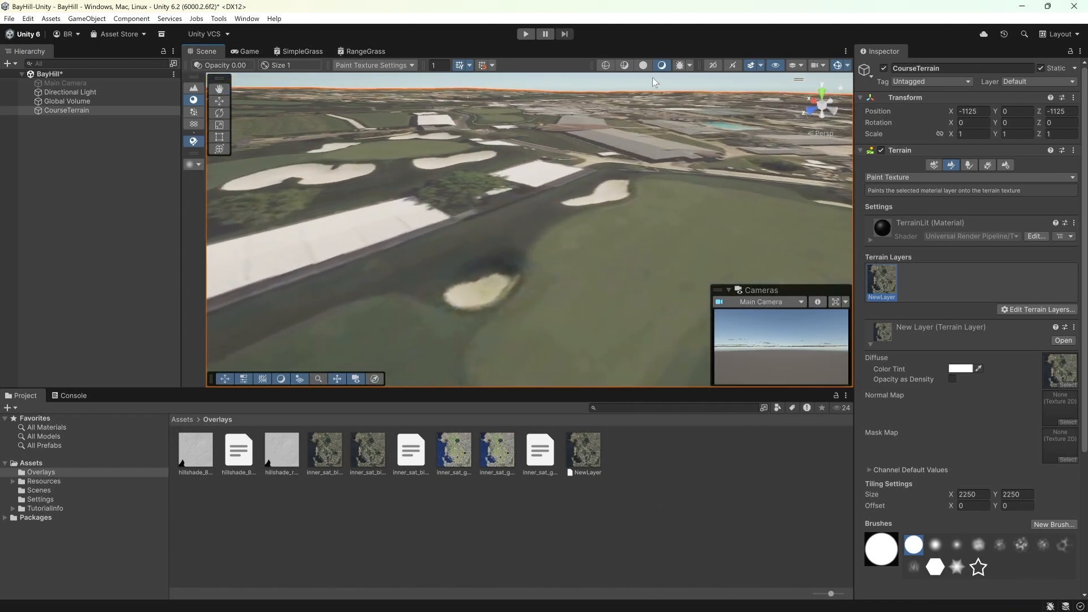
click(622, 66)
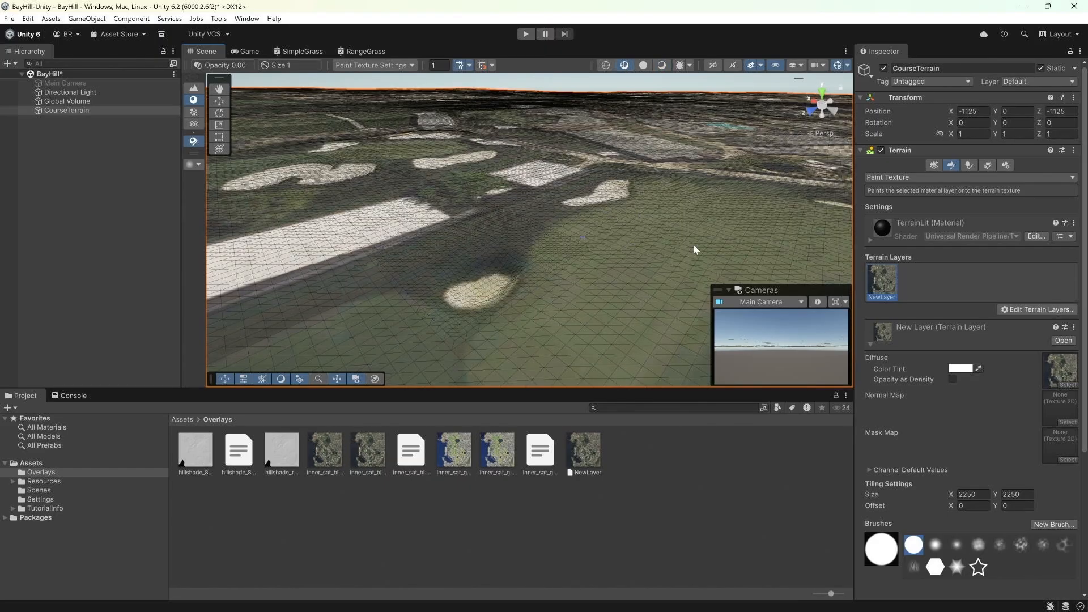
right_drag(696, 250, 292, 206)
key(q)
key(w)
key(s)
key(w)
key(s)
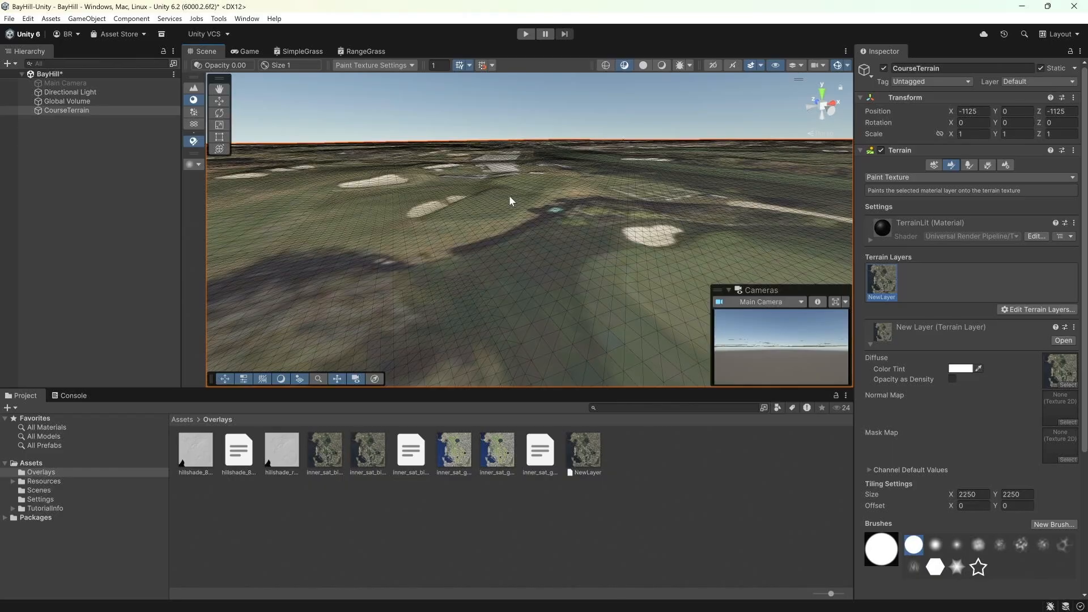
right_drag(474, 199, 716, 228)
key(w)
scroll(726, 183, down, 1)
scroll(716, 223, up, 1)
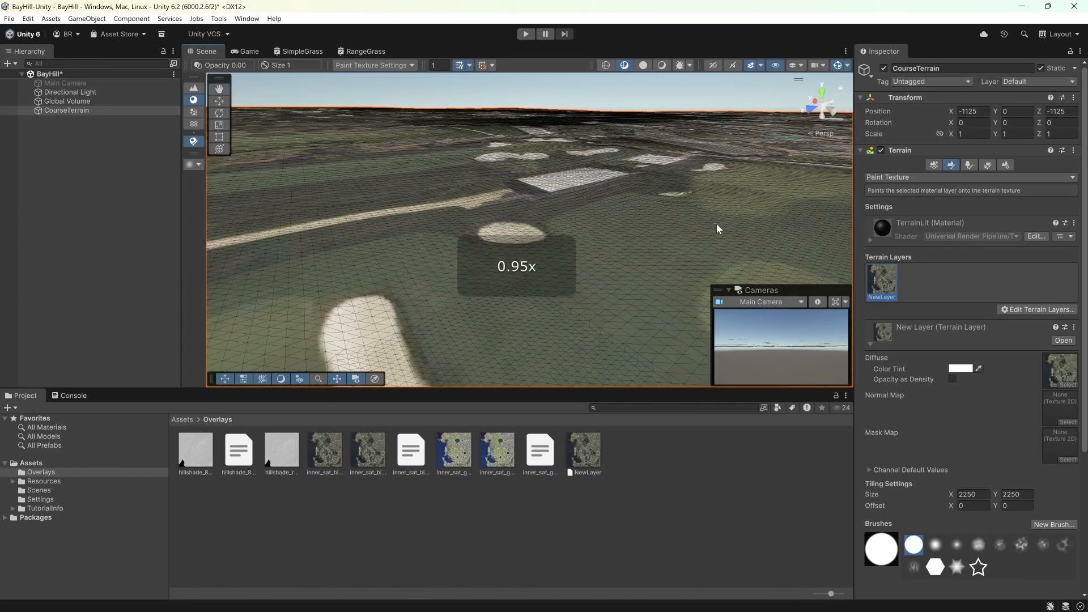